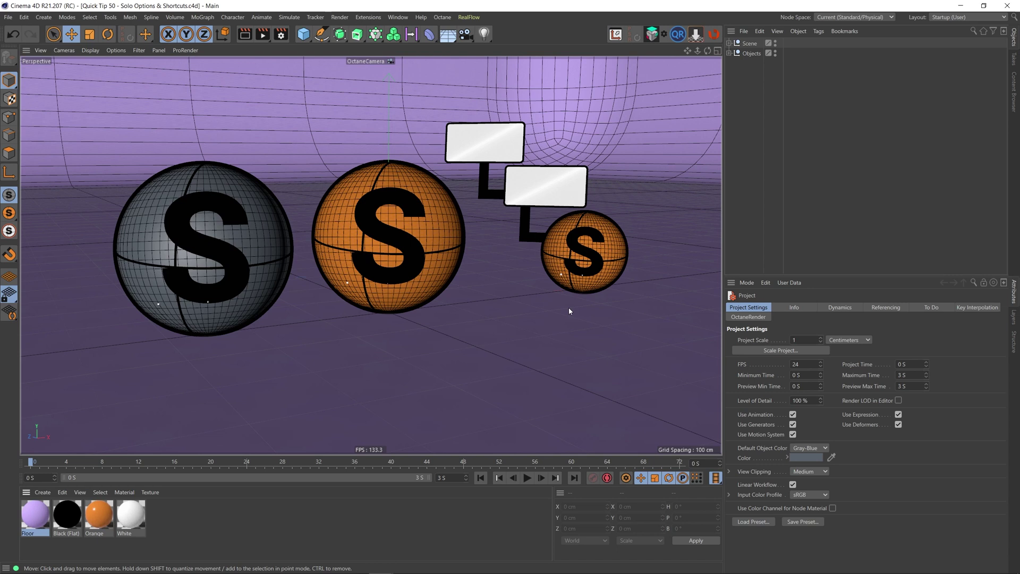
- Expand Scene and Objects, select Solo Off, Solo On and Hierarchy in turn, then deselect everything
left_click(729, 43)
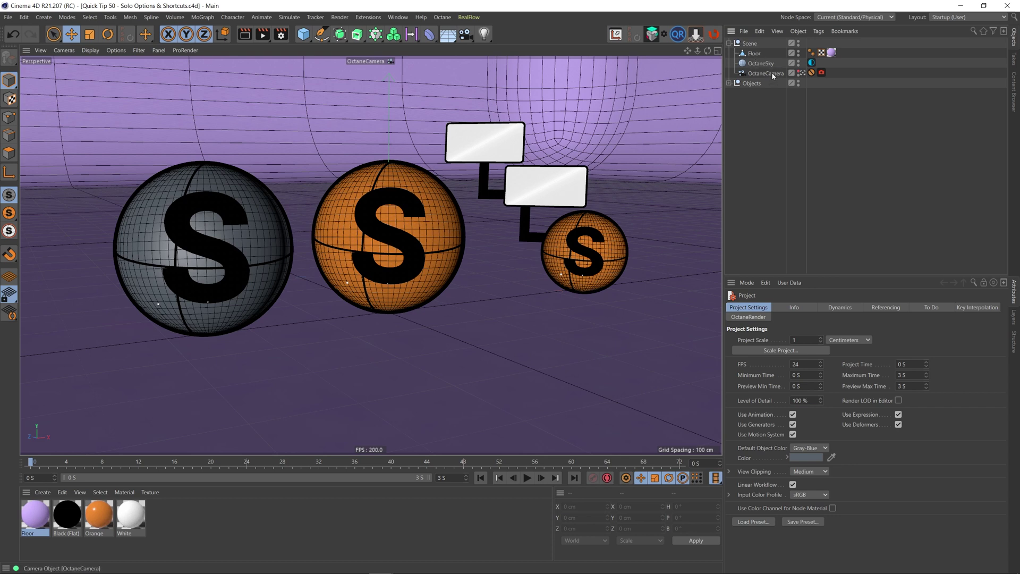
left_click(729, 83)
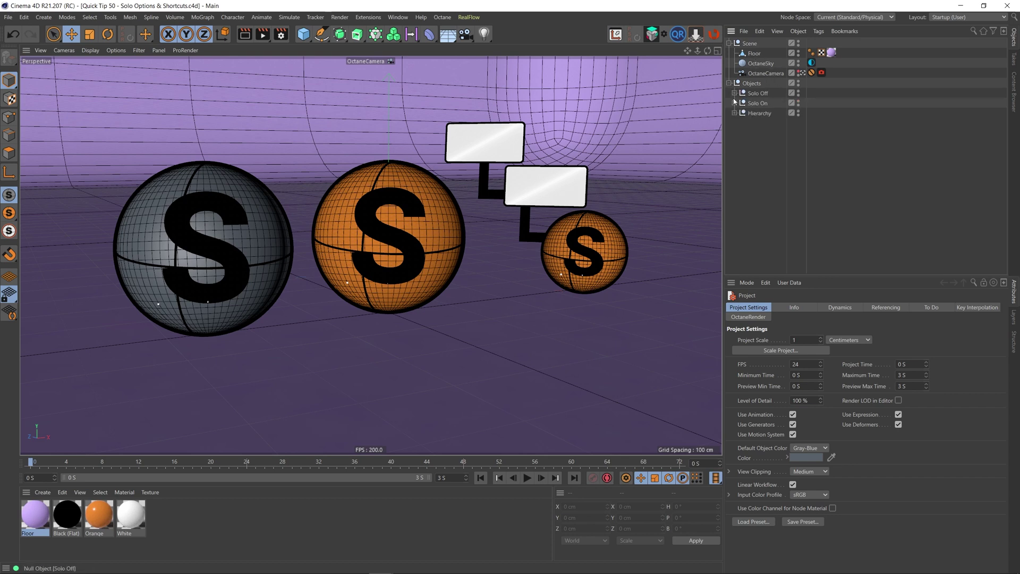
left_click(757, 93)
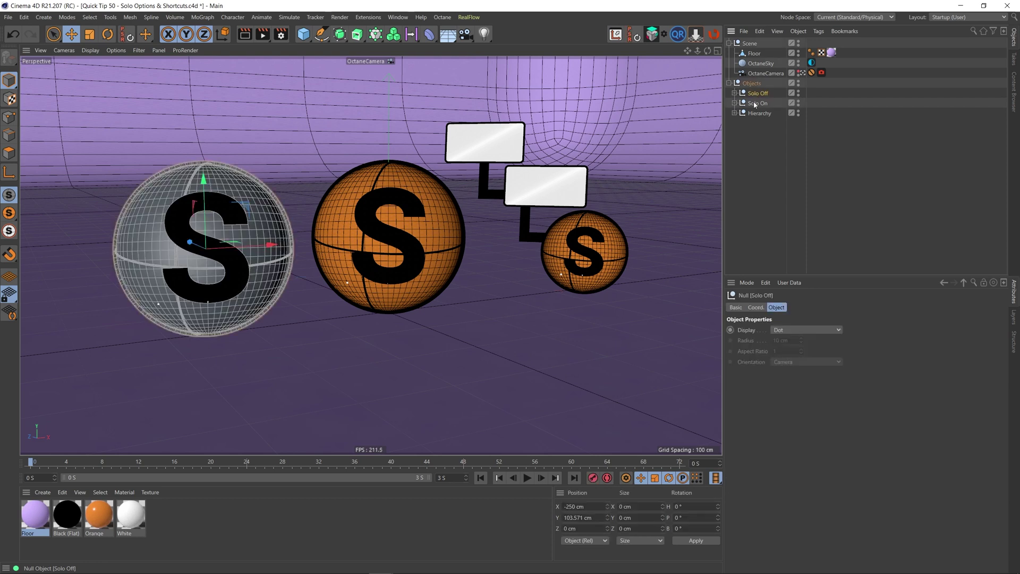
left_click(751, 104)
left_click(755, 93)
left_click(757, 104)
left_click(760, 113)
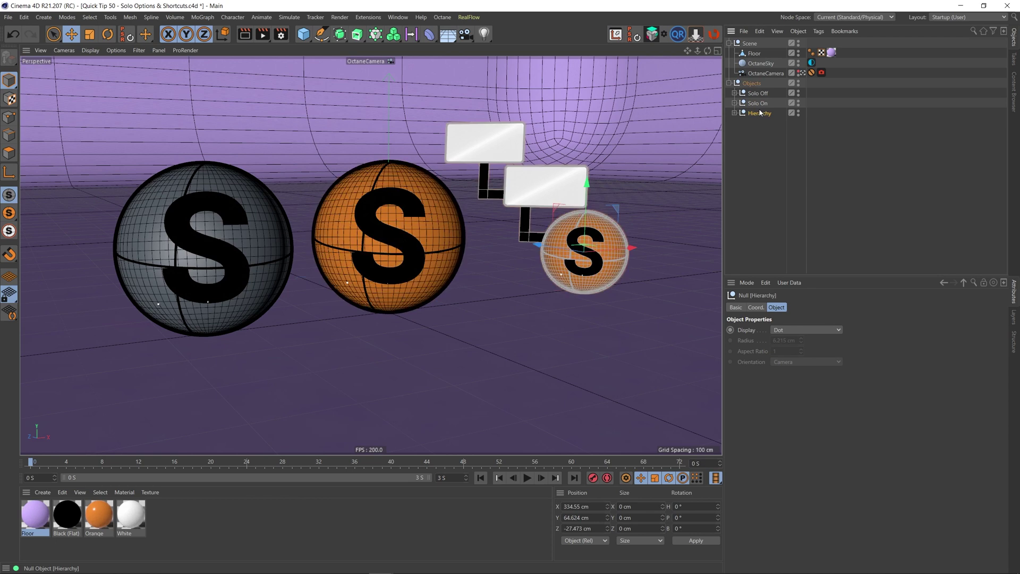
left_click(755, 187)
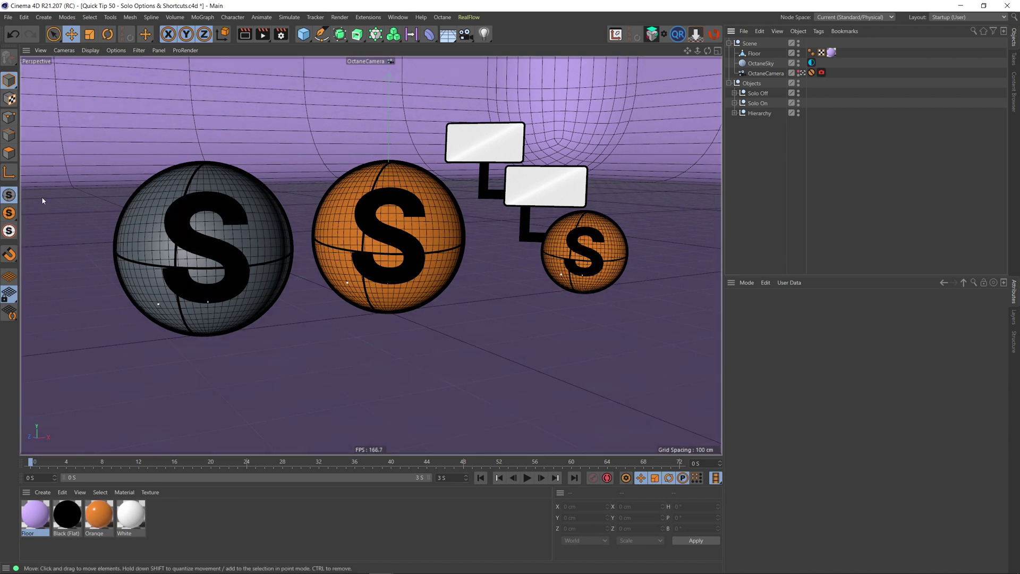
left_click(10, 215)
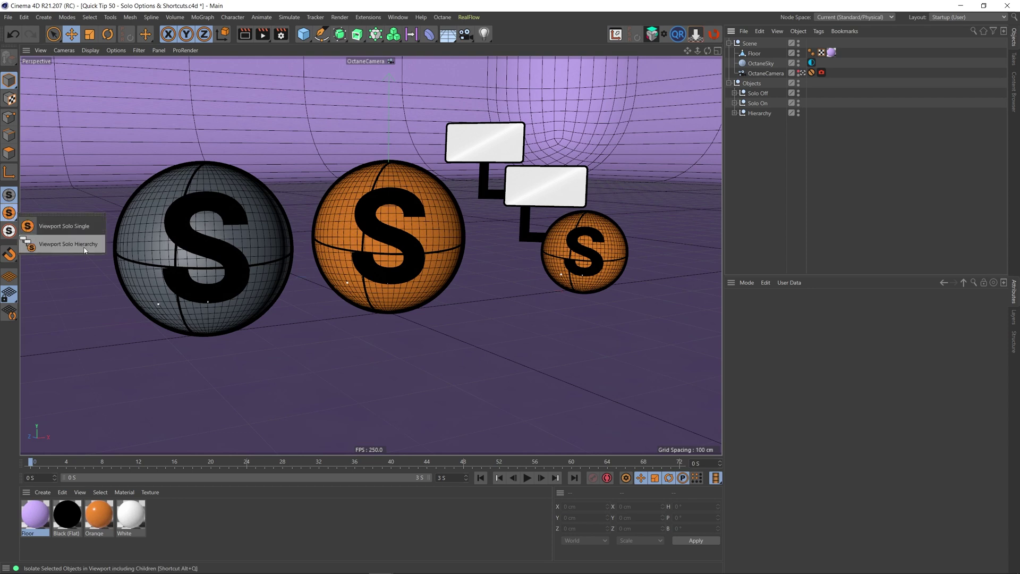
left_click(87, 190)
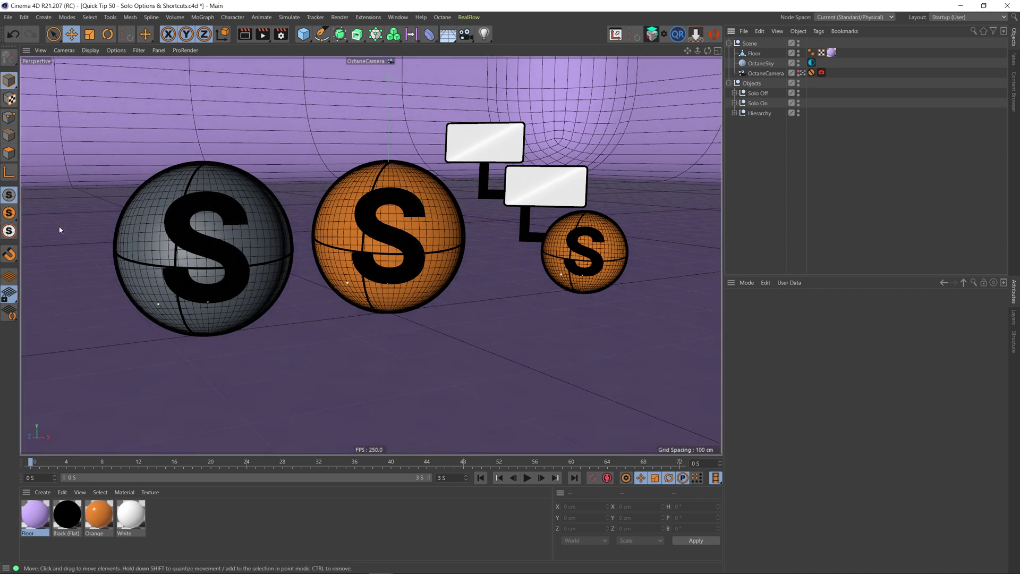
- Isolate the Solo On null with Viewport Solo Single, expand it, then turn solo off
left_click(762, 106)
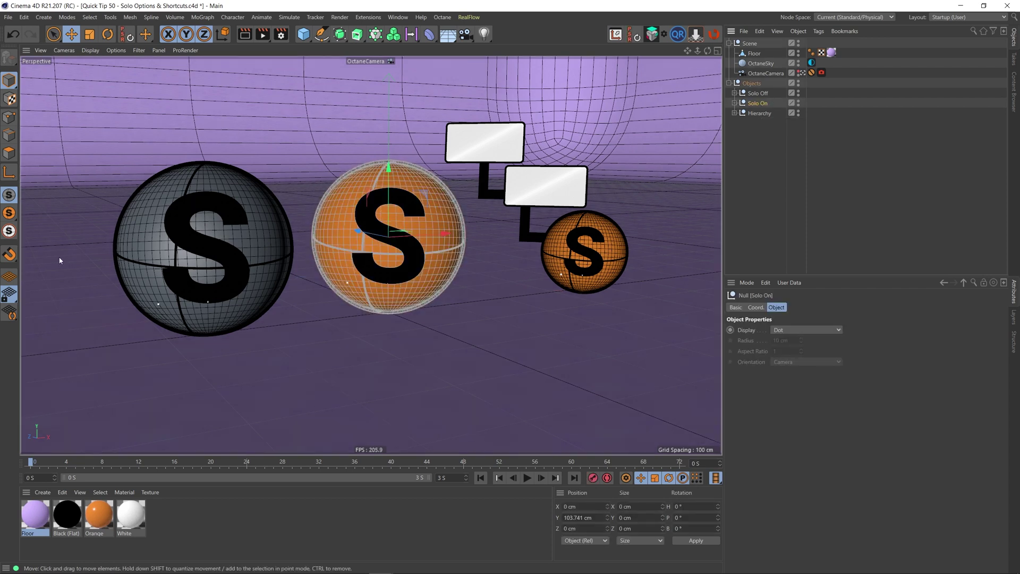
left_click(10, 214)
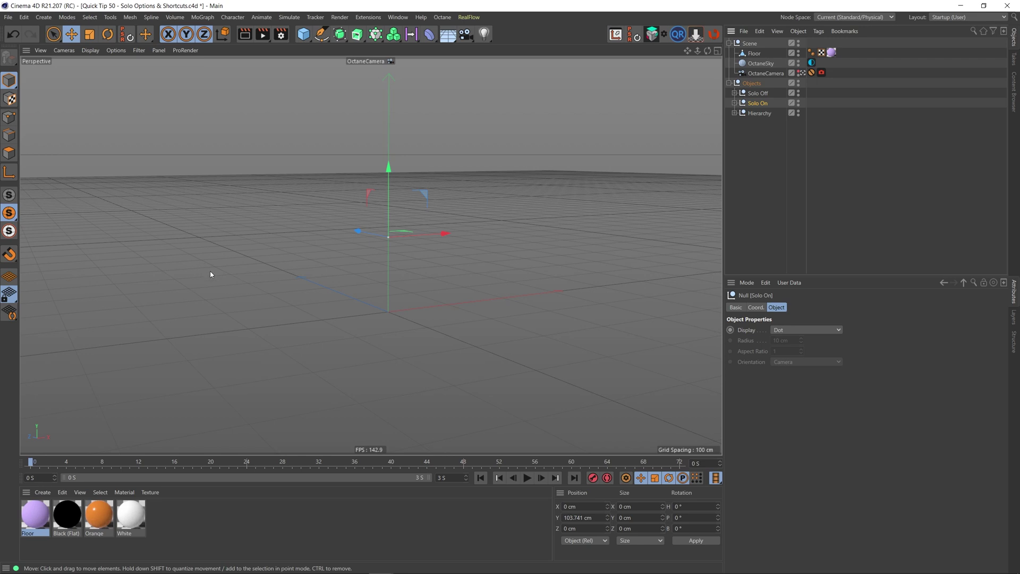
left_click(735, 103)
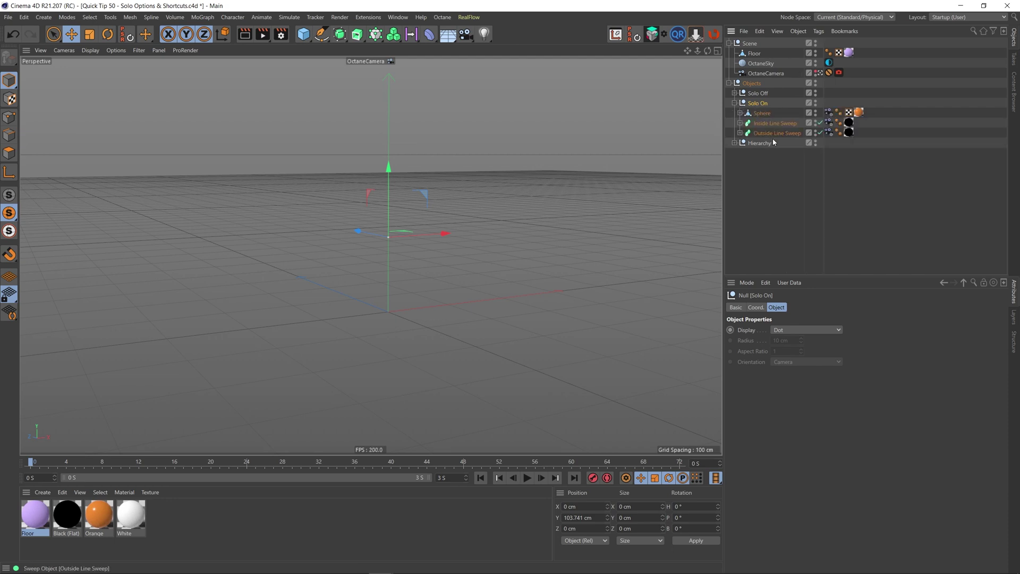
left_click(5, 195)
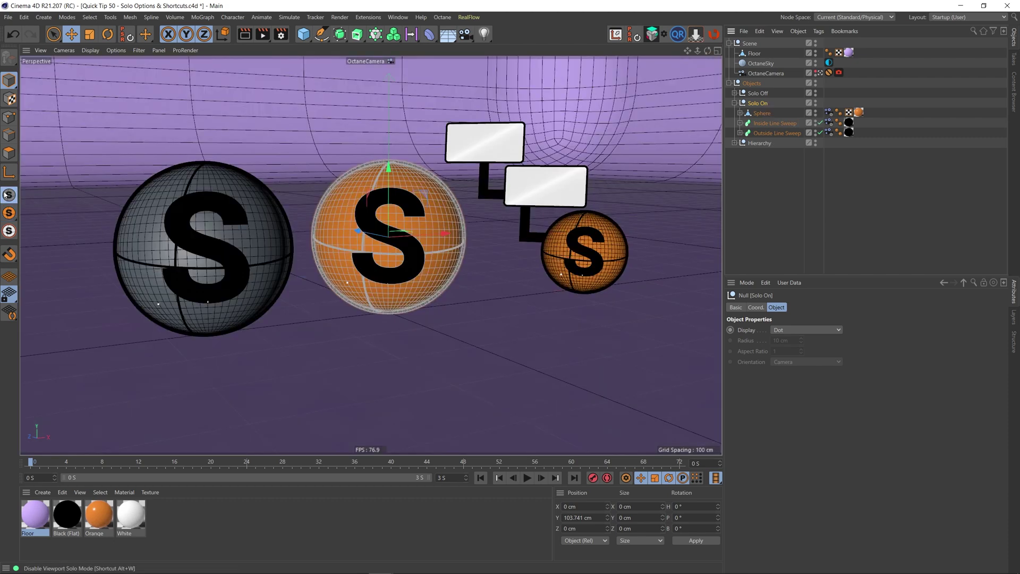
- Solo only the Sphere inside Solo On, then solo the Solo On null alone again
left_click(763, 115)
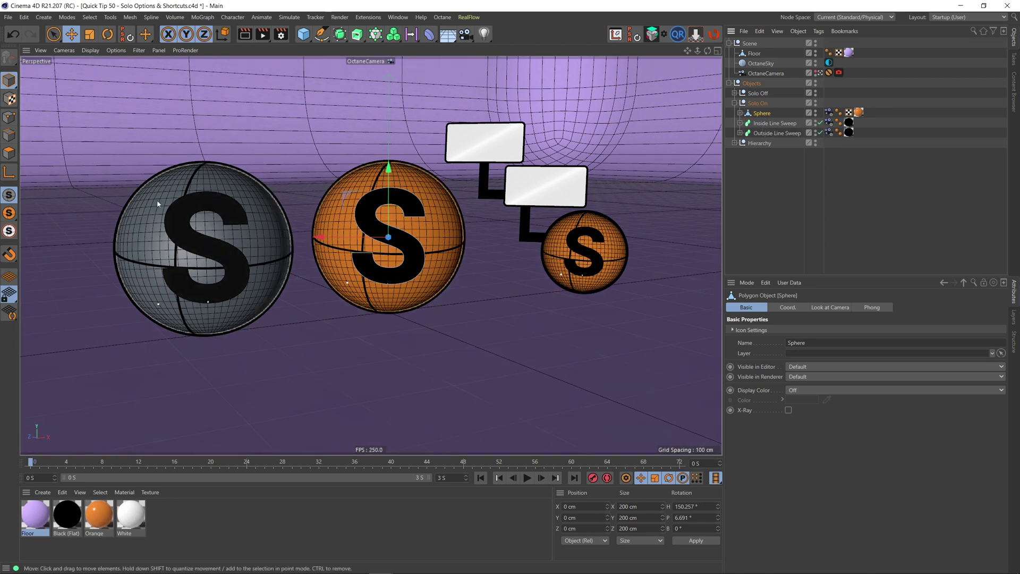
left_click(9, 212)
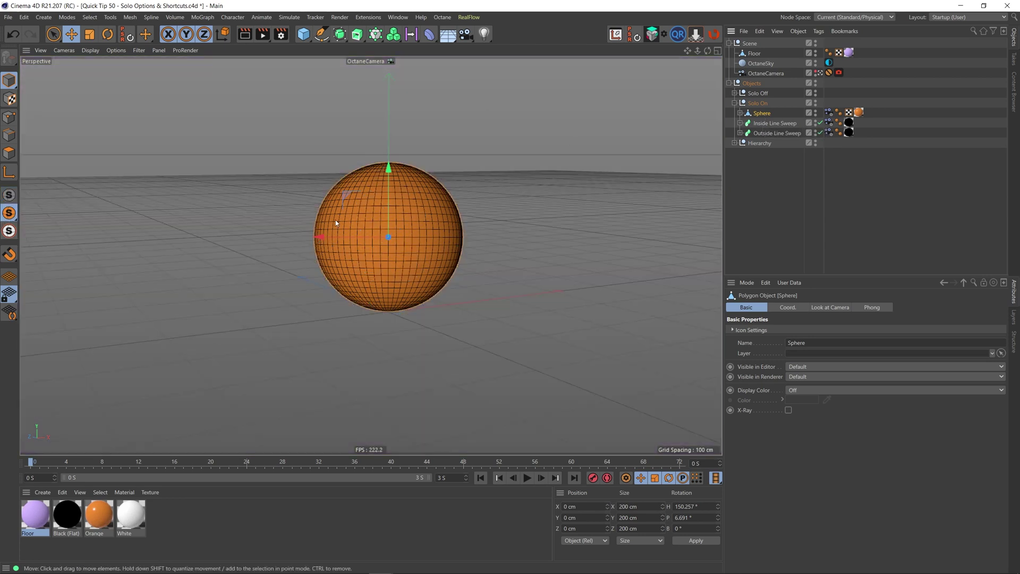
left_click(761, 104)
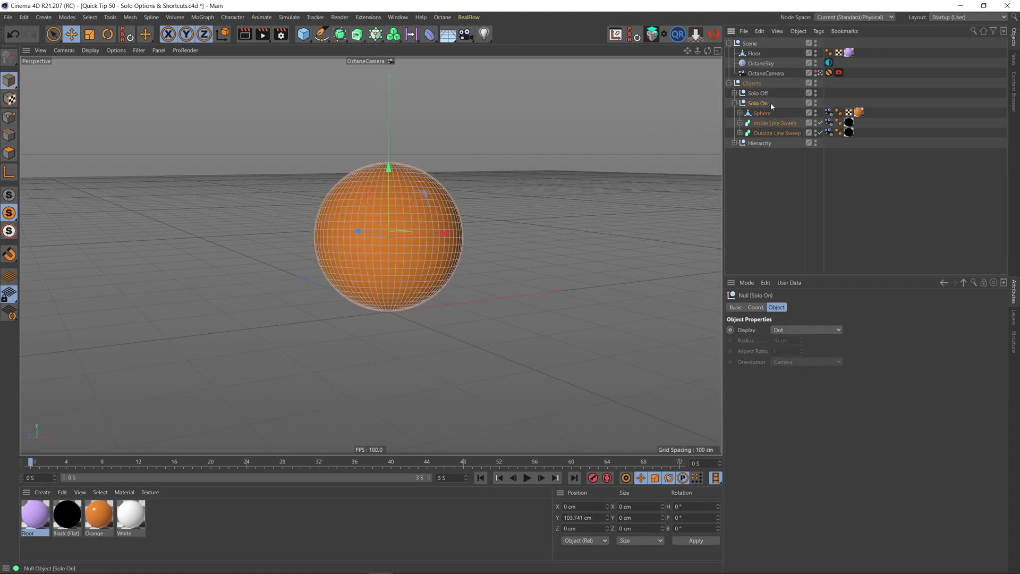
left_click(10, 214)
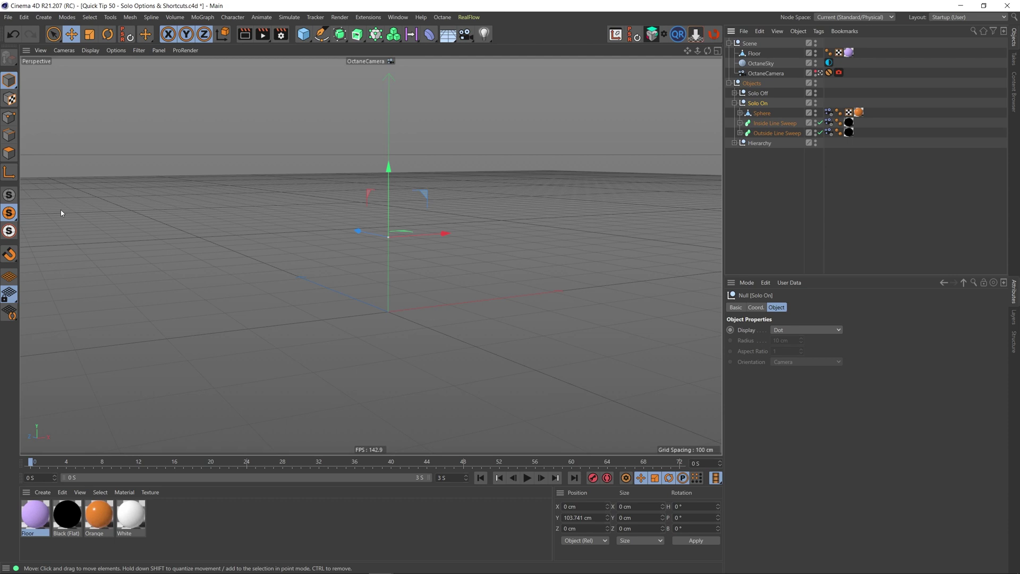
- Reset solo, reselect the Solo On null and browse the viewport solo variants, then turn solo off
left_click(10, 196)
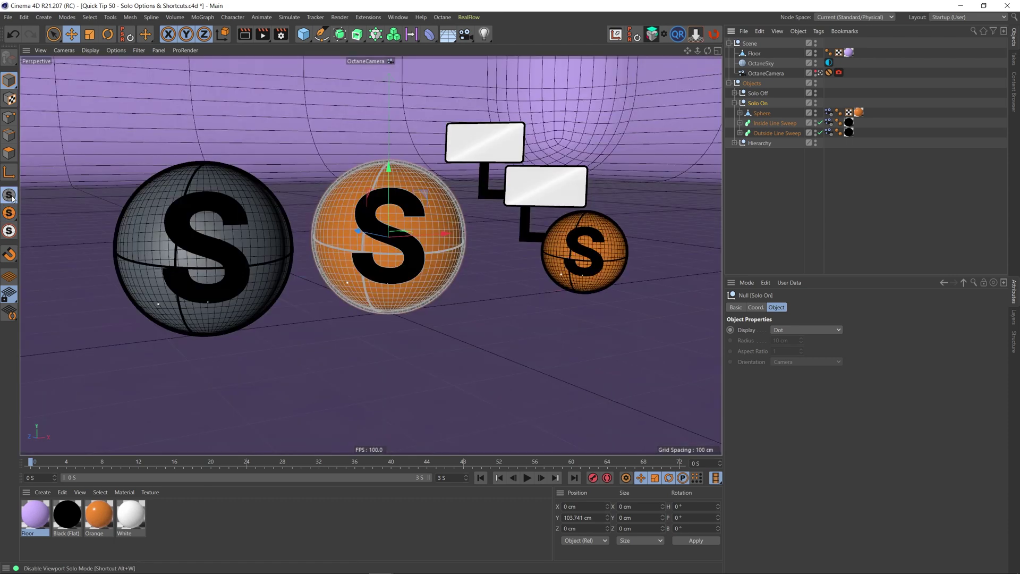
left_click(803, 199)
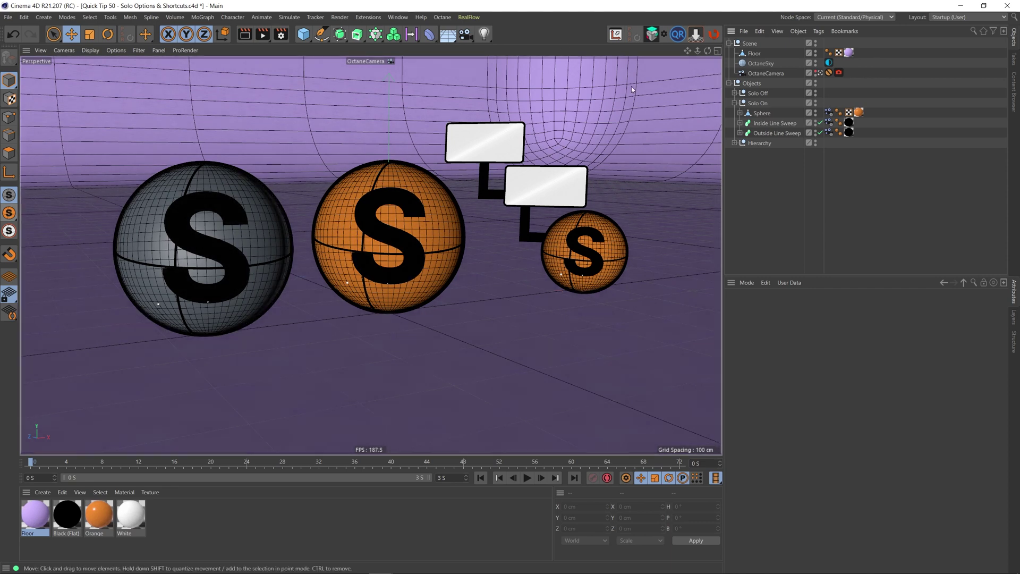
left_click(734, 103)
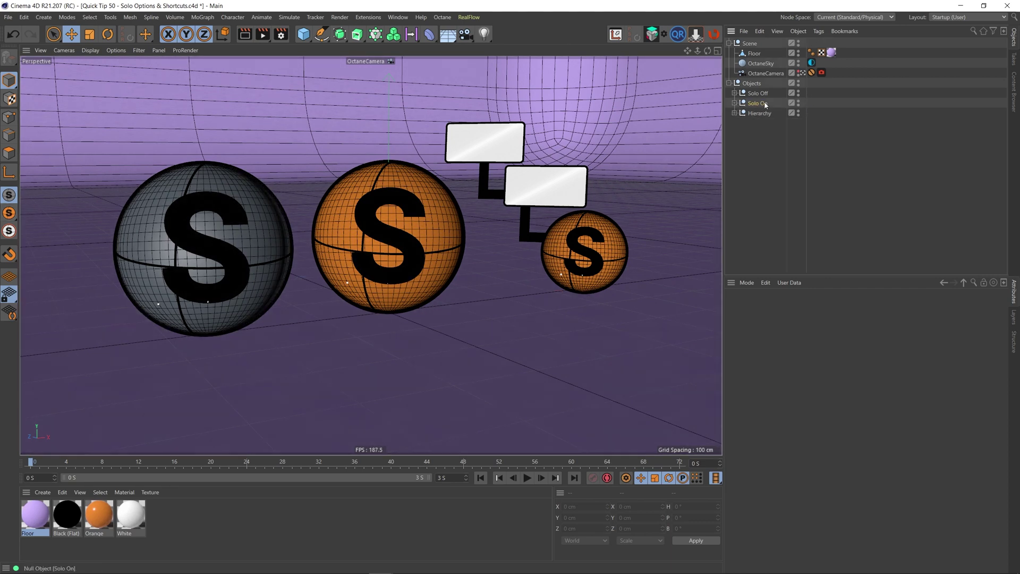
left_click(758, 103)
left_click_drag(9, 212, 68, 248)
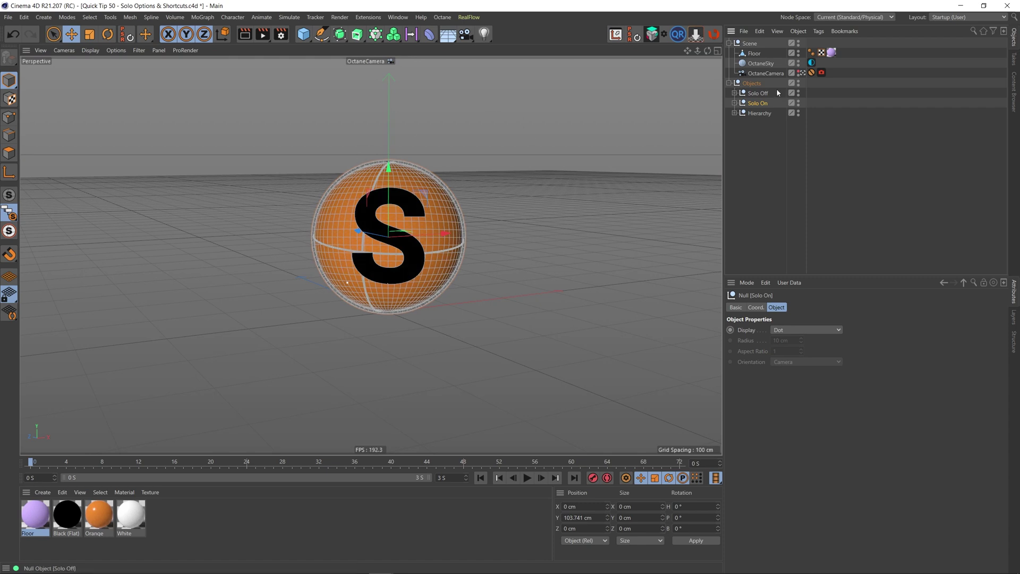
left_click(735, 103)
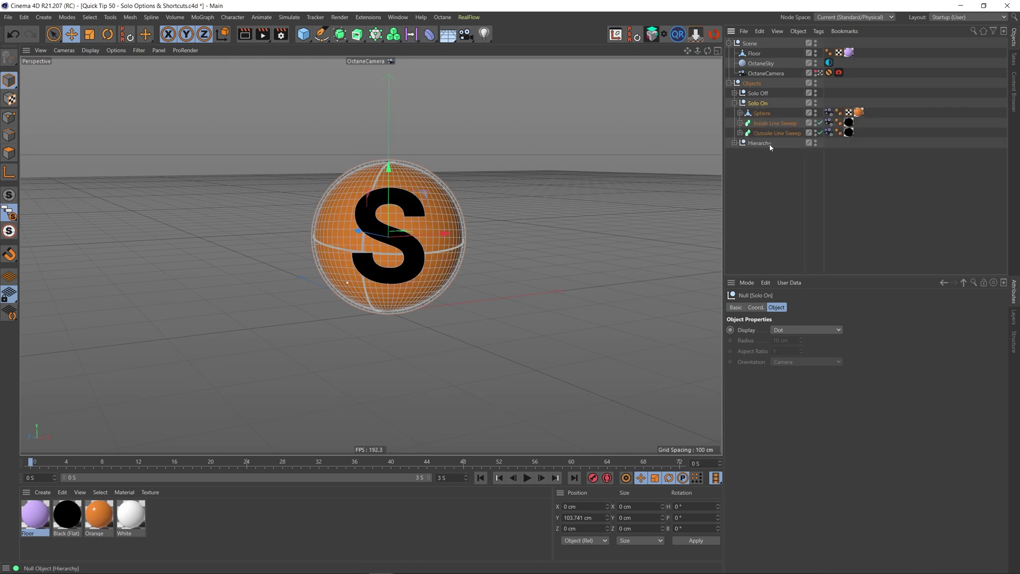
left_click(9, 195)
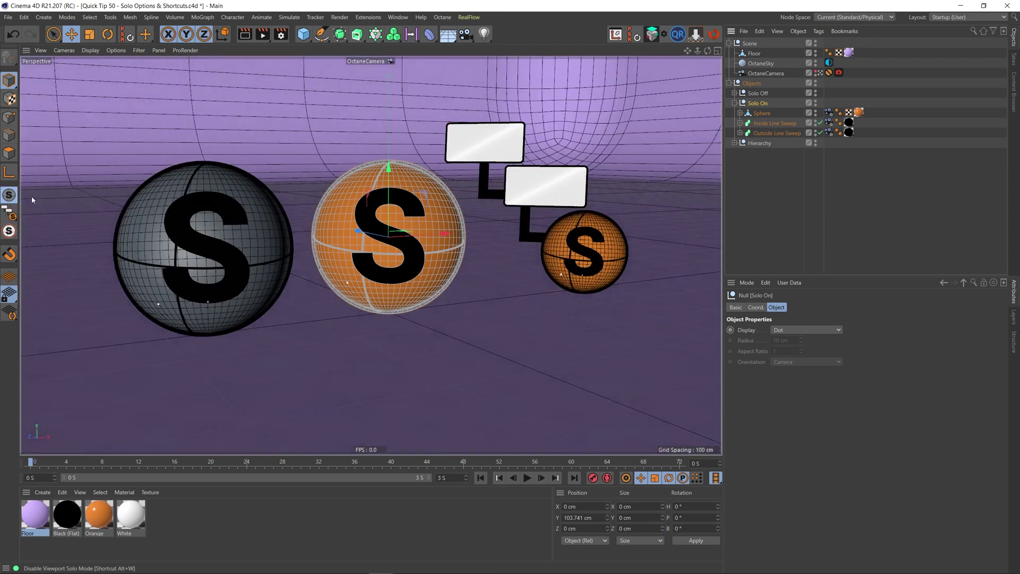
- Isolate the Sphere together with its MoText child and briefly inspect its children
left_click(762, 113)
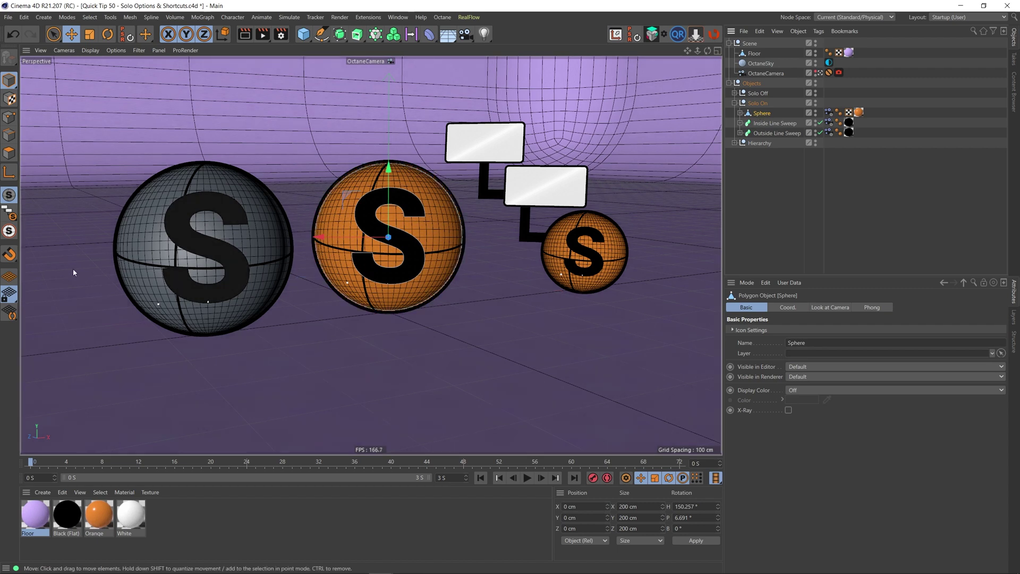
left_click_drag(9, 213, 79, 241)
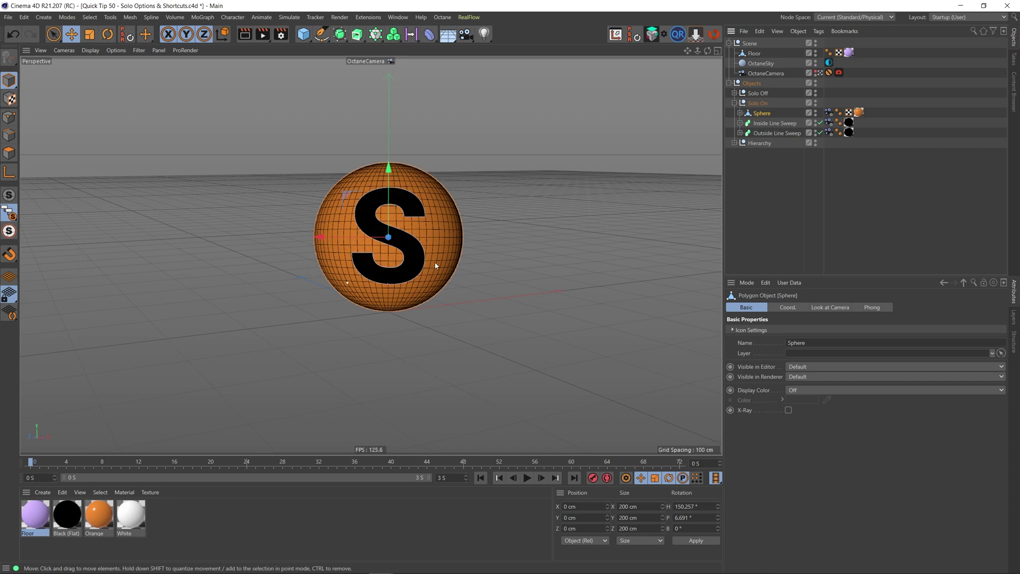
left_click(739, 113)
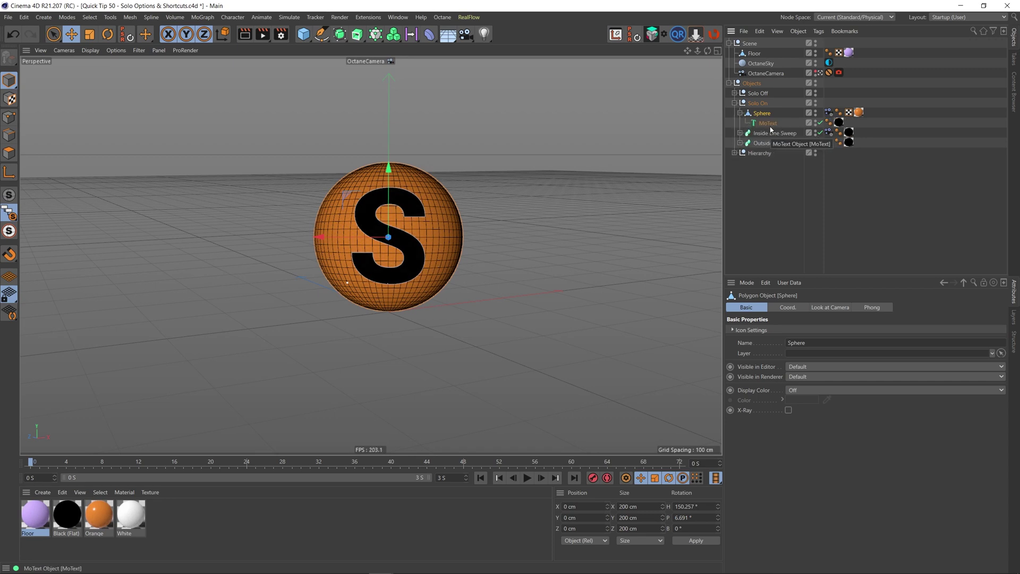
left_click(740, 114)
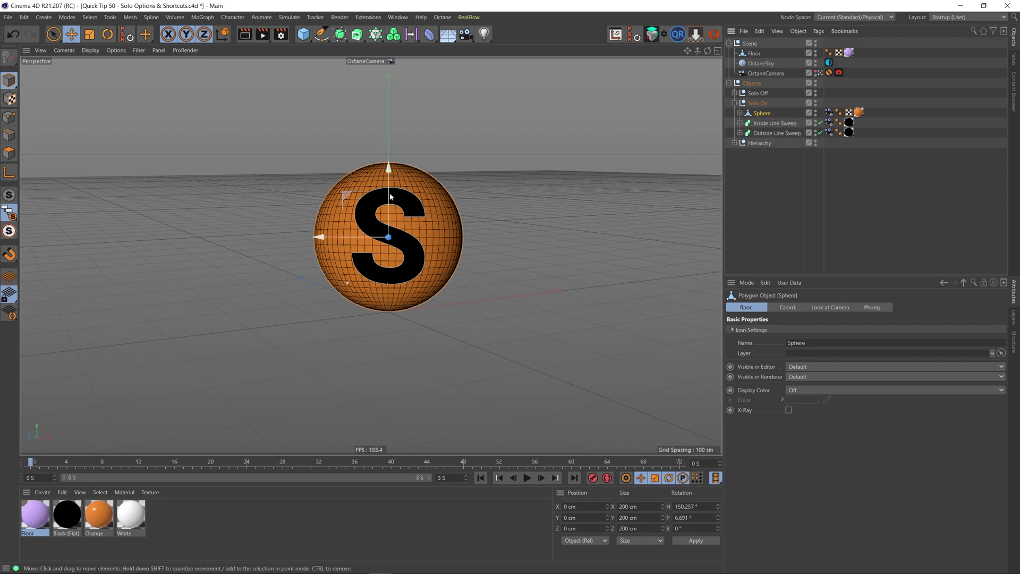
- Isolate the Outside Line Sweep and inspect its Circle profile before collapsing it
left_click(775, 134)
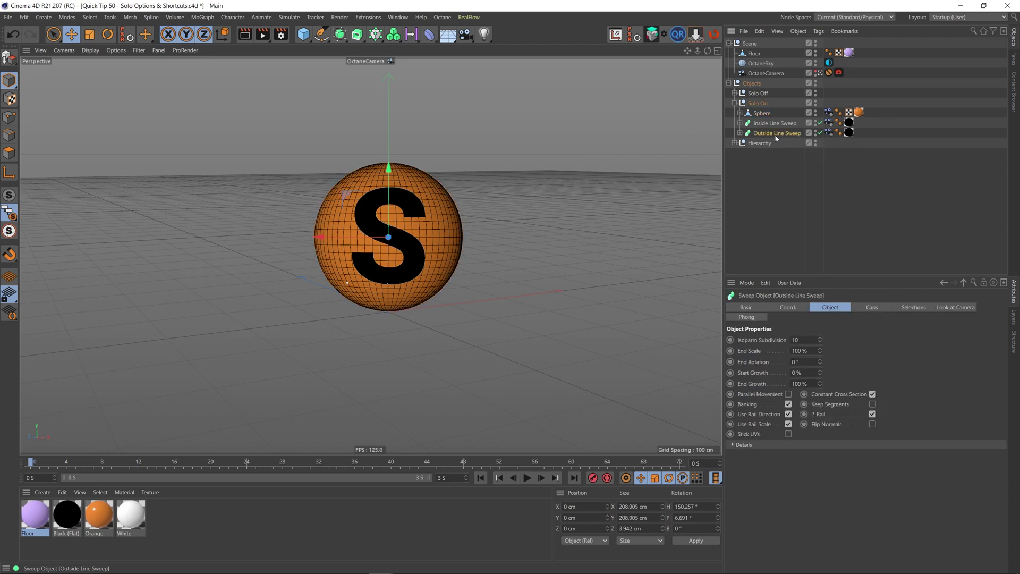
left_click_drag(9, 213, 81, 246)
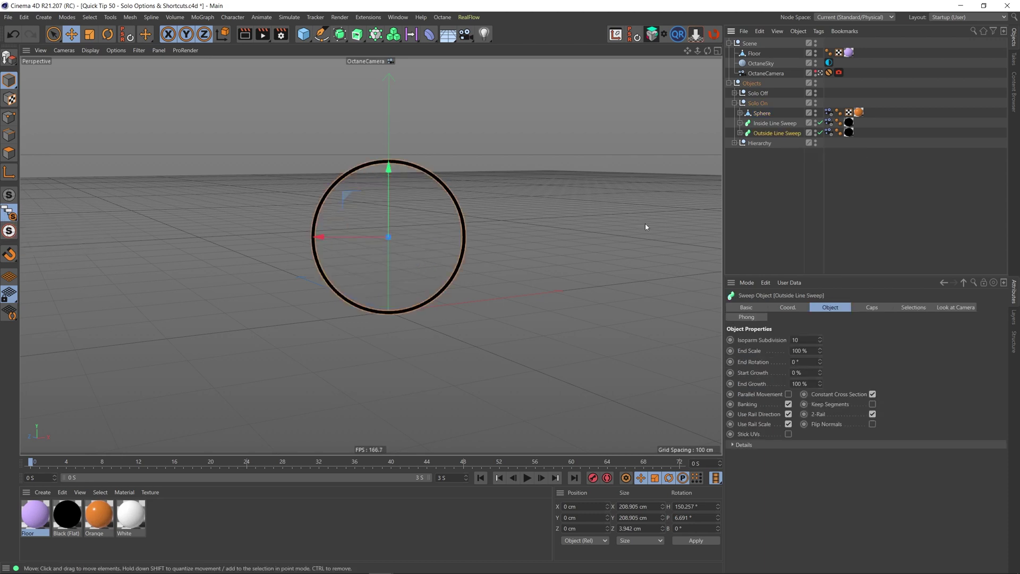
left_click(739, 133)
left_click(757, 143)
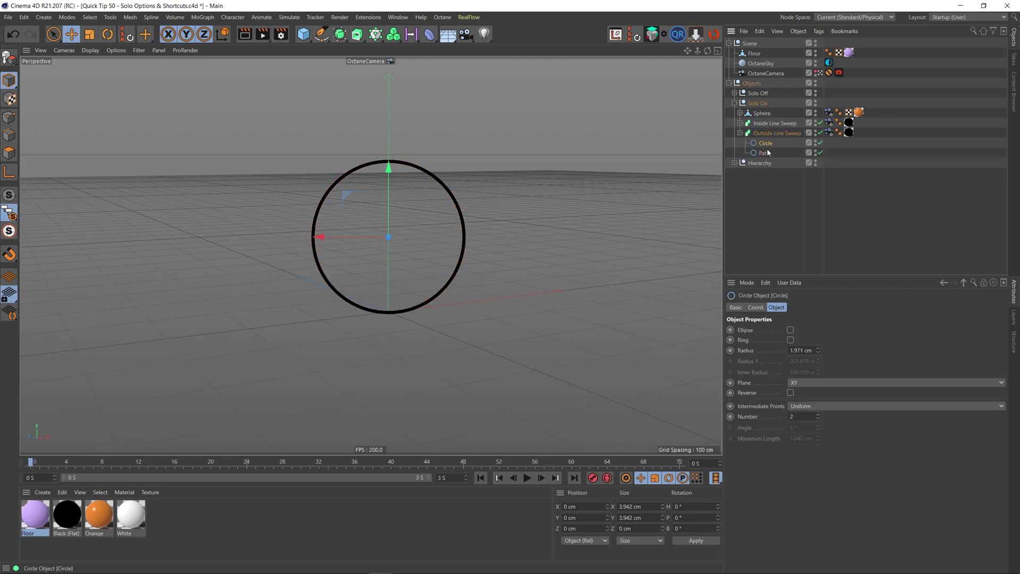
left_click(732, 126)
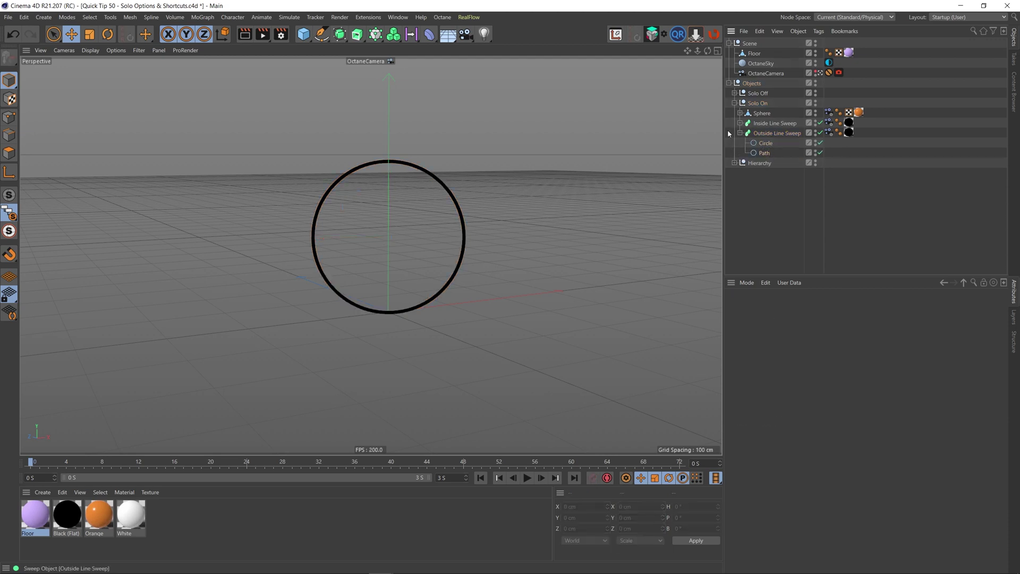
left_click(739, 133)
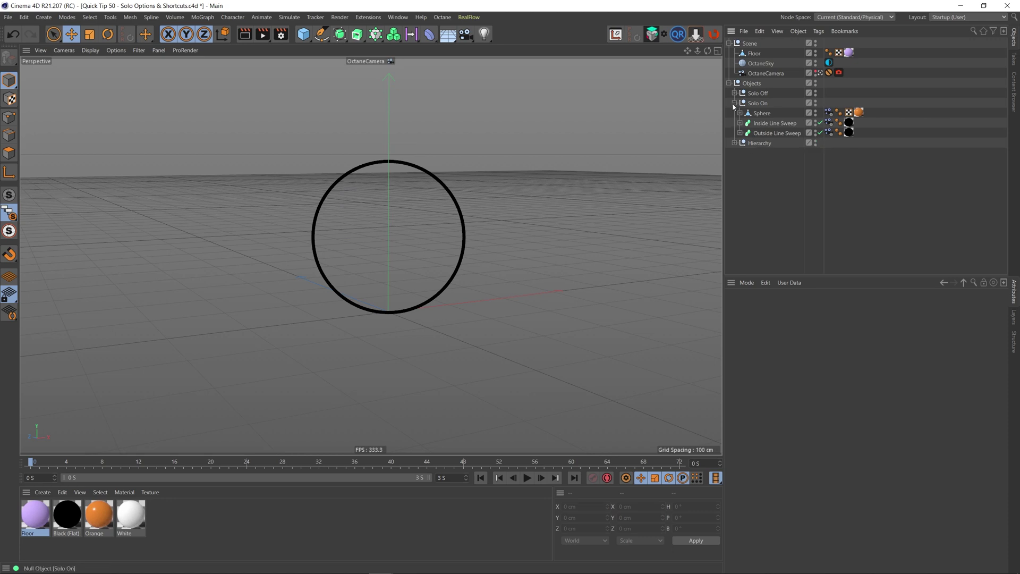
- Collapse the Solo On group and disable viewport solo mode to show the full scene
left_click(734, 103)
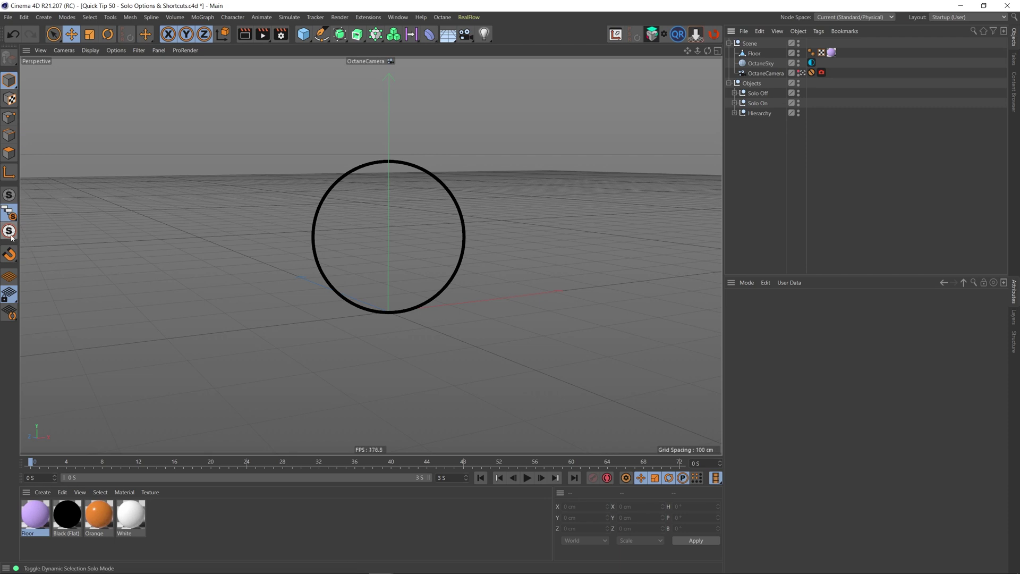
left_click(8, 196)
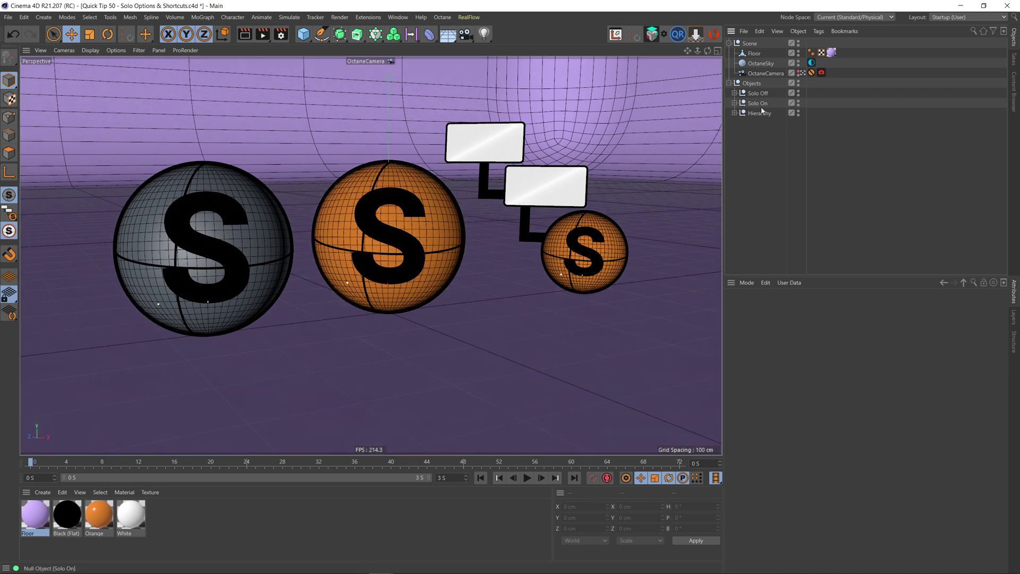
- With Viewport Solo Single, isolate the Solo Off, Solo On and Hierarchy nulls in turn
left_click_drag(17, 215, 92, 226)
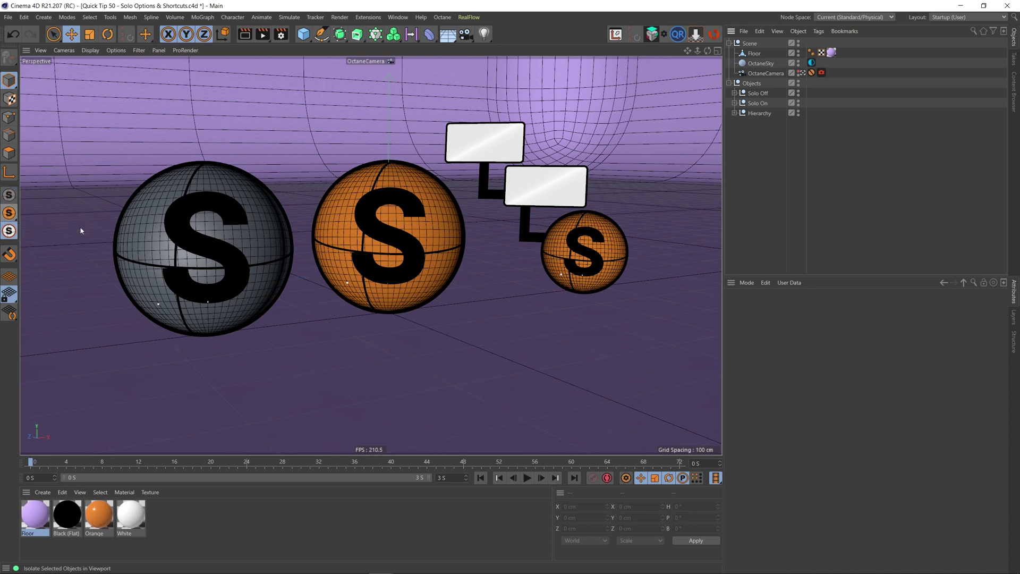
left_click(758, 94)
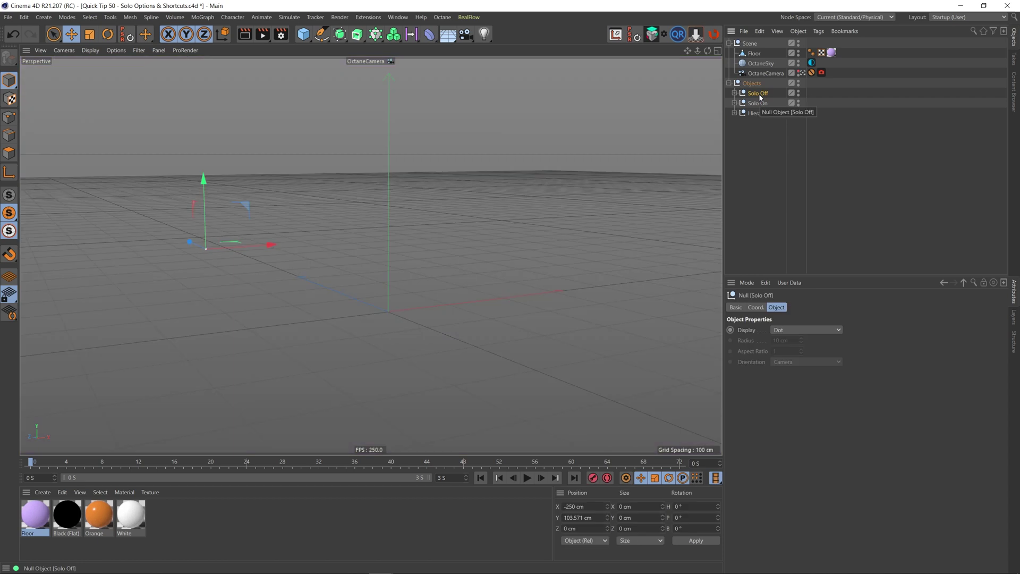
left_click(758, 103)
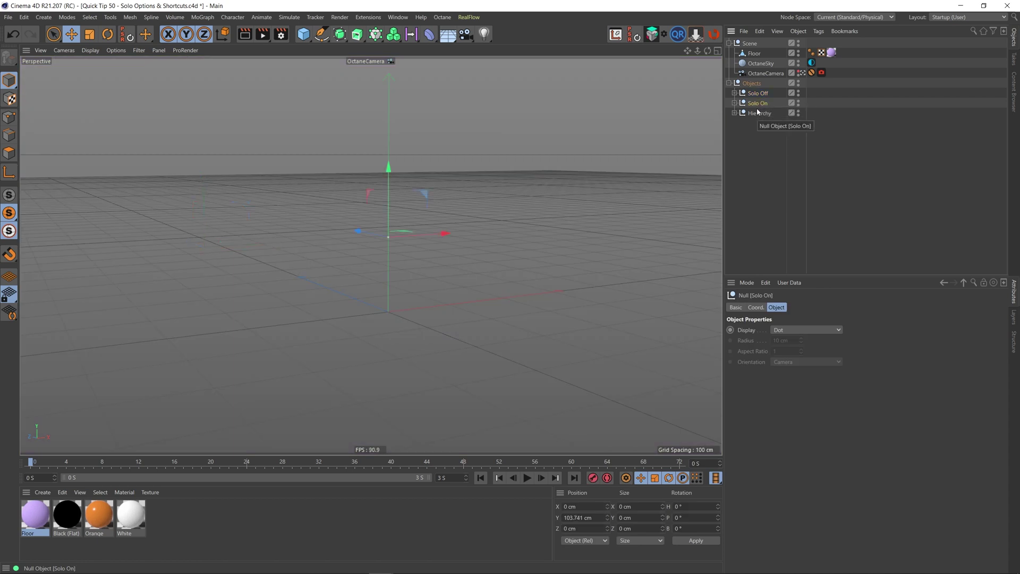
left_click(757, 112)
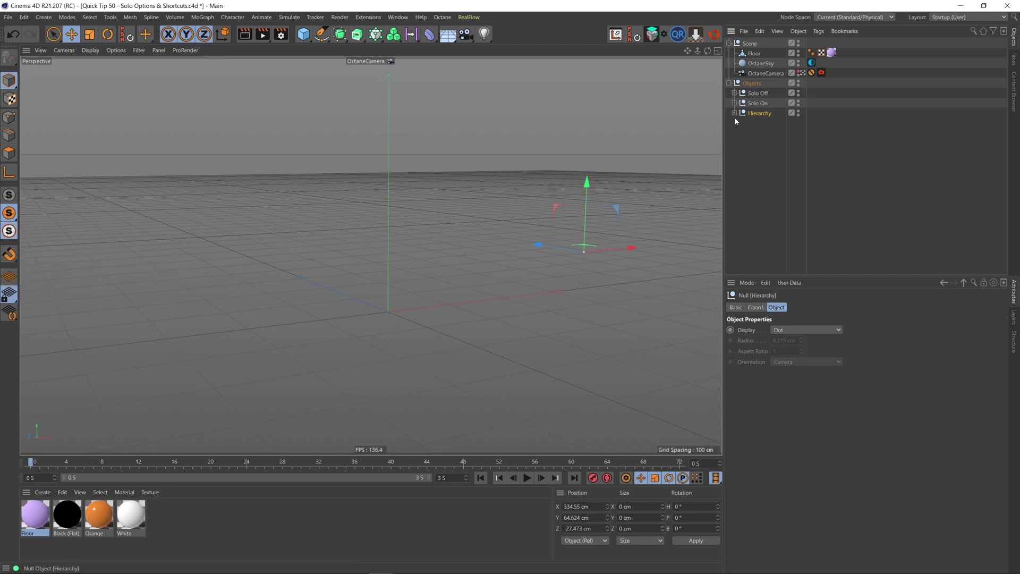
- Switch to Viewport Solo Hierarchy and isolate Solo On, Solo Off, OctaneSky, Floor, then Hierarchy
left_click_drag(9, 213, 72, 241)
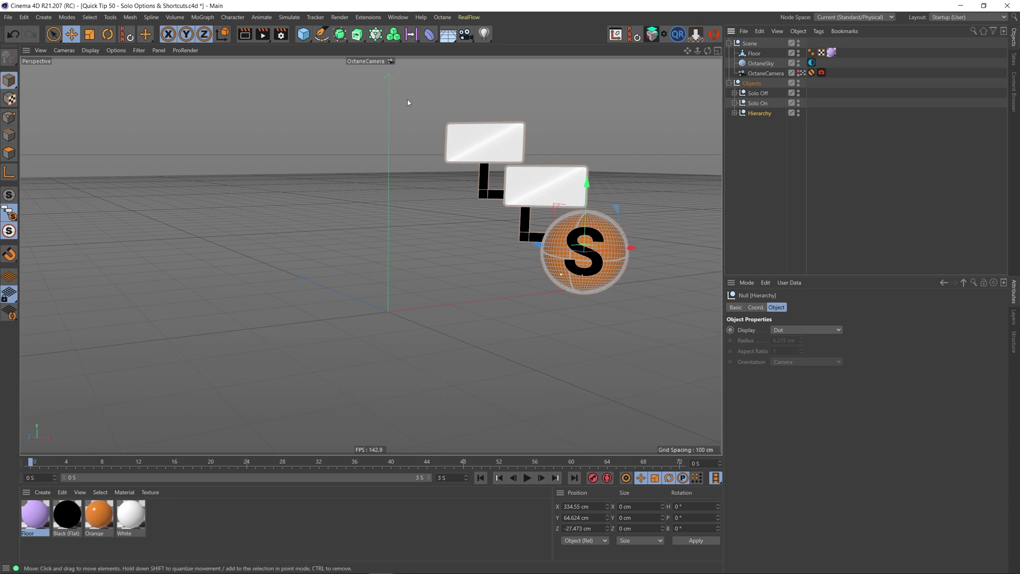
left_click(758, 104)
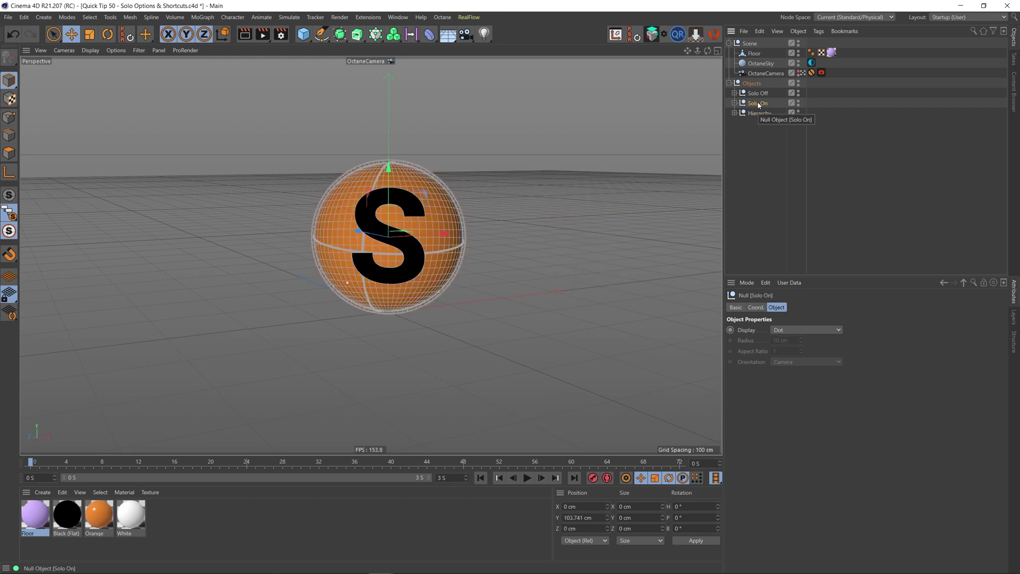
left_click(759, 94)
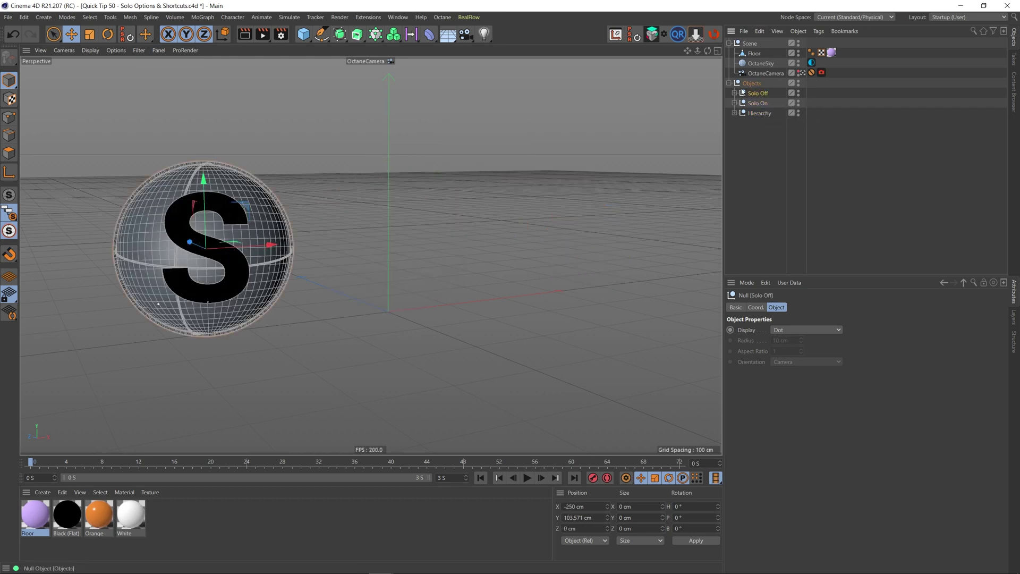
left_click(759, 64)
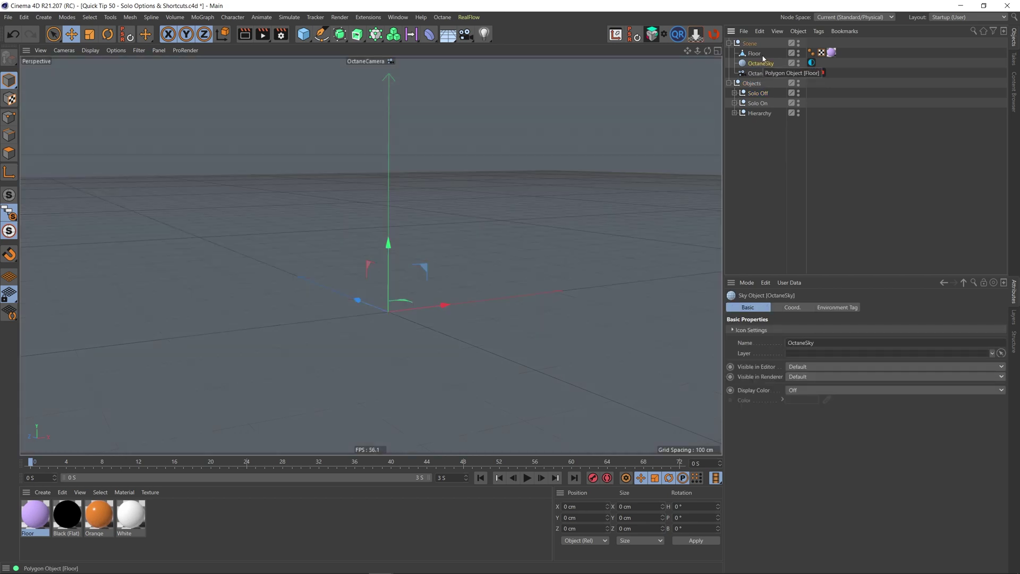
left_click(754, 54)
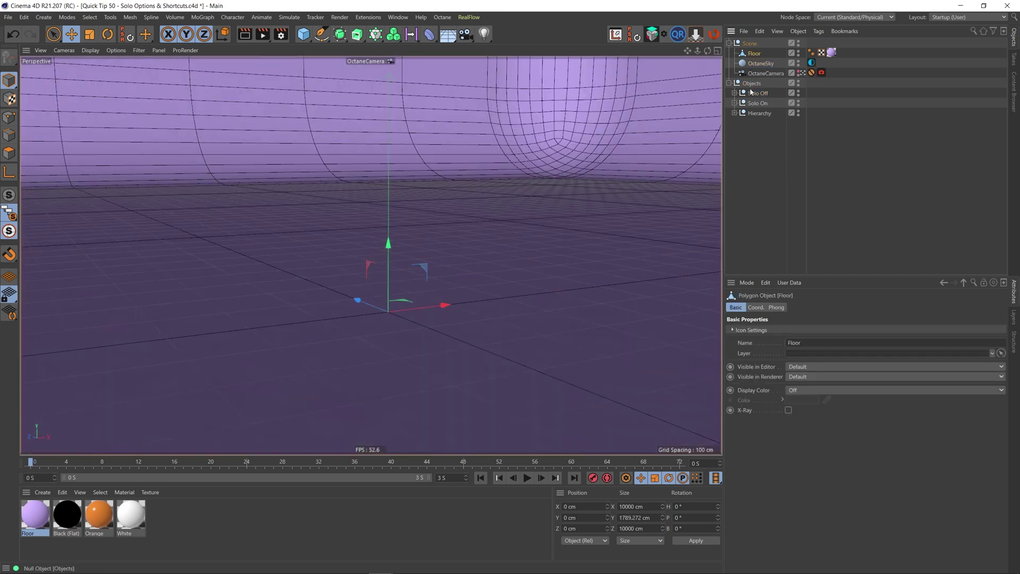
left_click(754, 93)
left_click(757, 103)
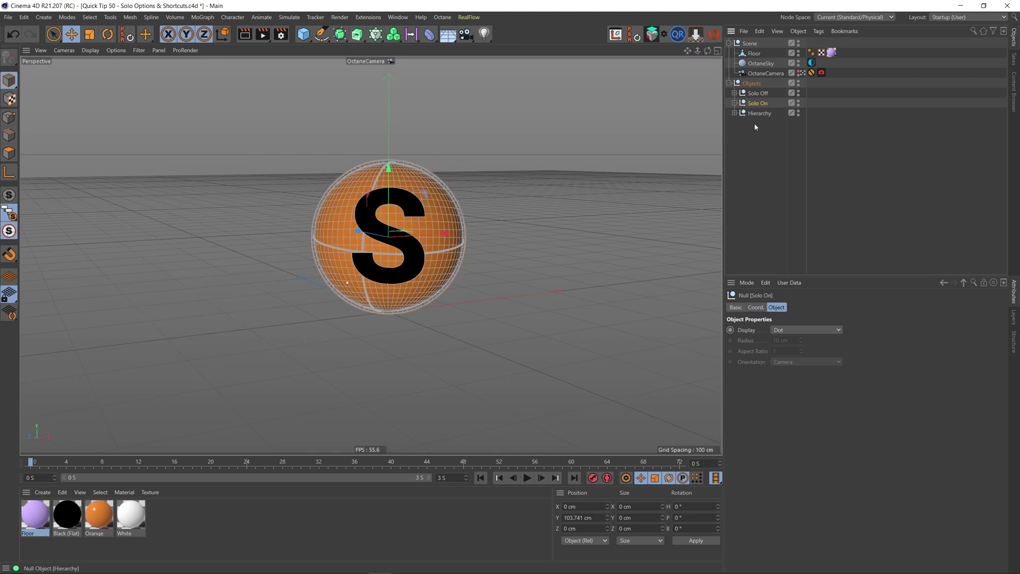
left_click(757, 114)
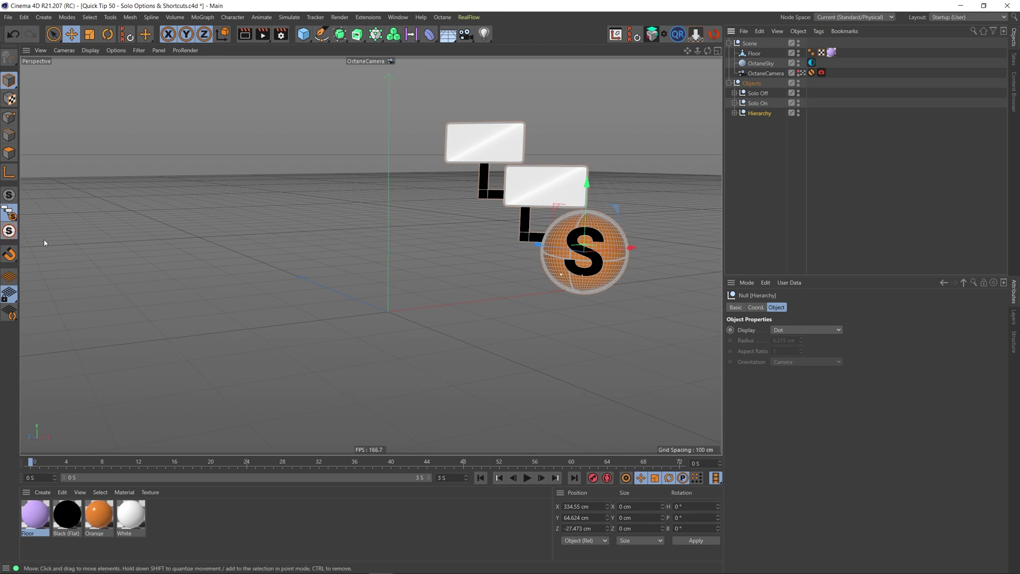
- Turn solo off, then isolate the Solo On group including its children
left_click(767, 103)
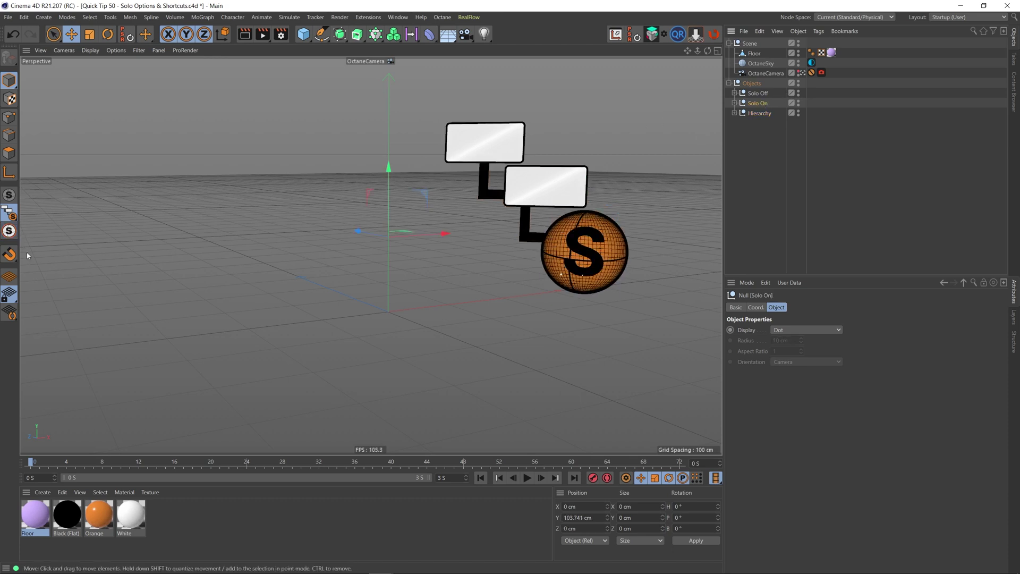
left_click(9, 195)
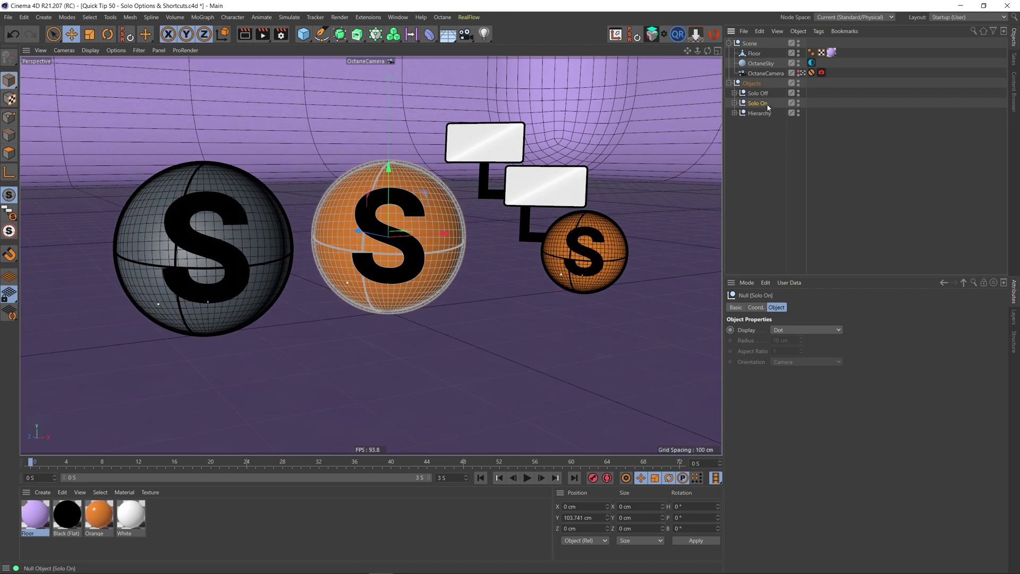
left_click(17, 217)
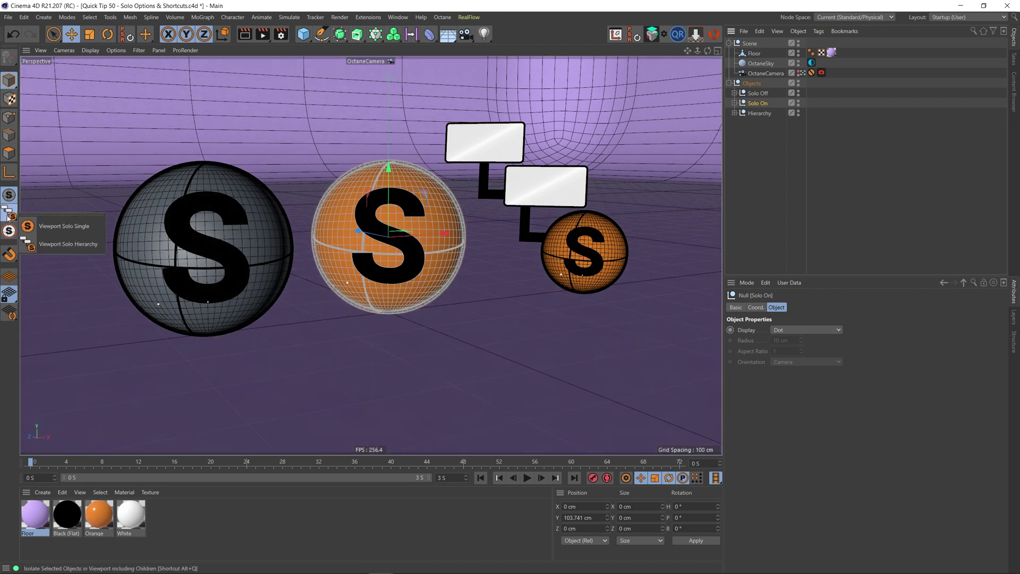
left_click(75, 244)
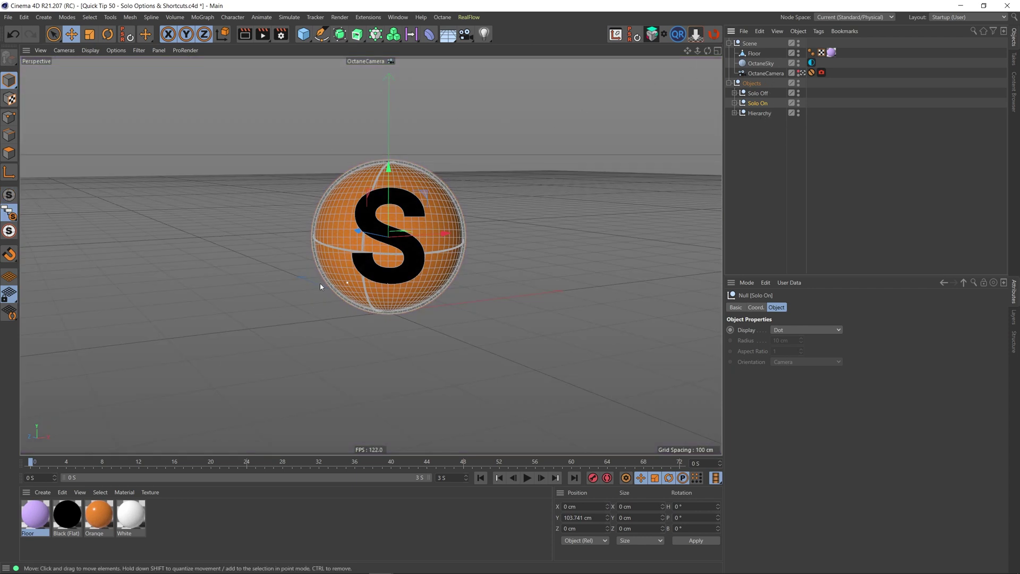
- Select the Inside Line Sweep under Hierarchy and isolate it in the viewport
left_click(759, 114)
left_click(735, 113)
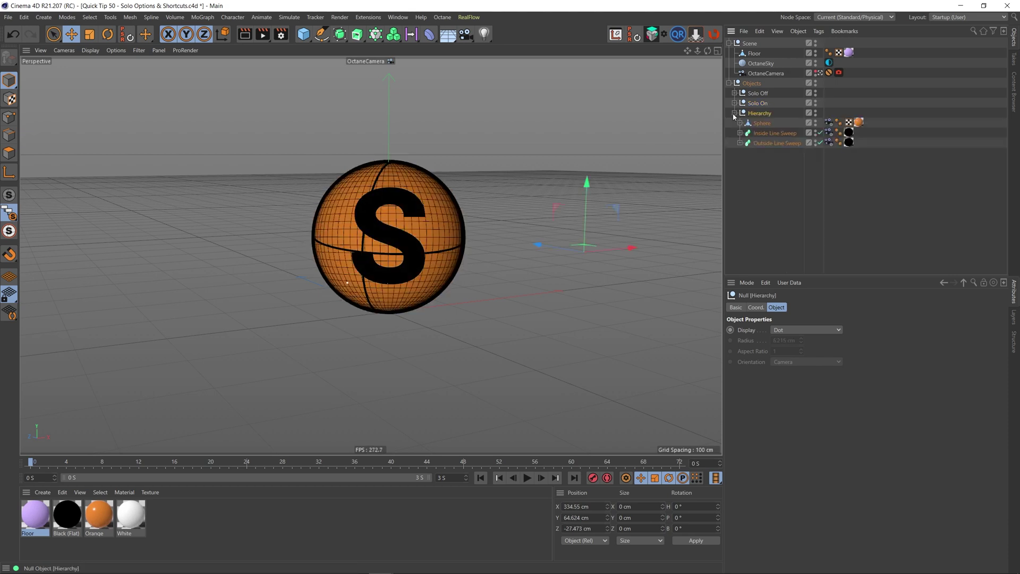
left_click(755, 124)
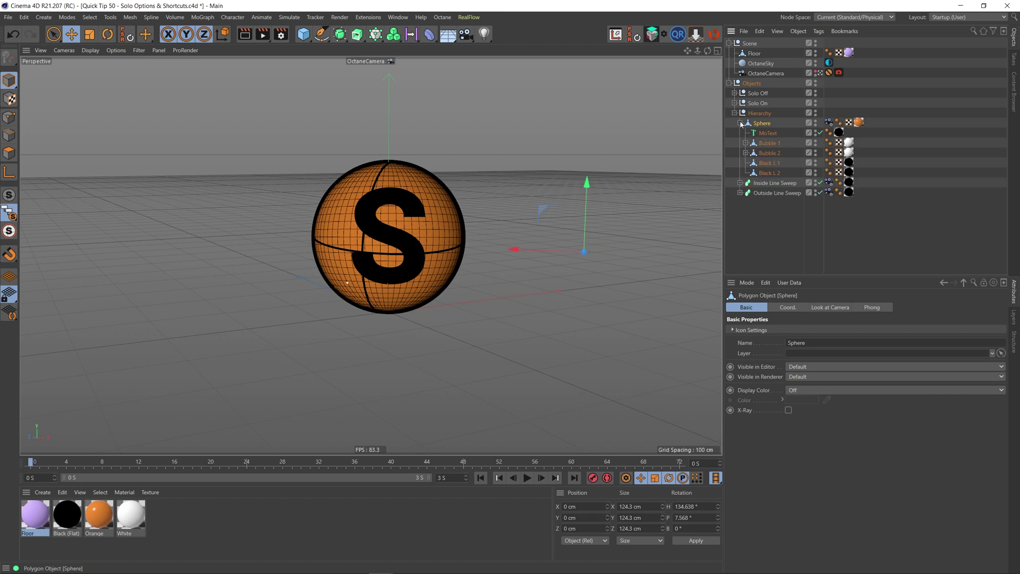
left_click(774, 133)
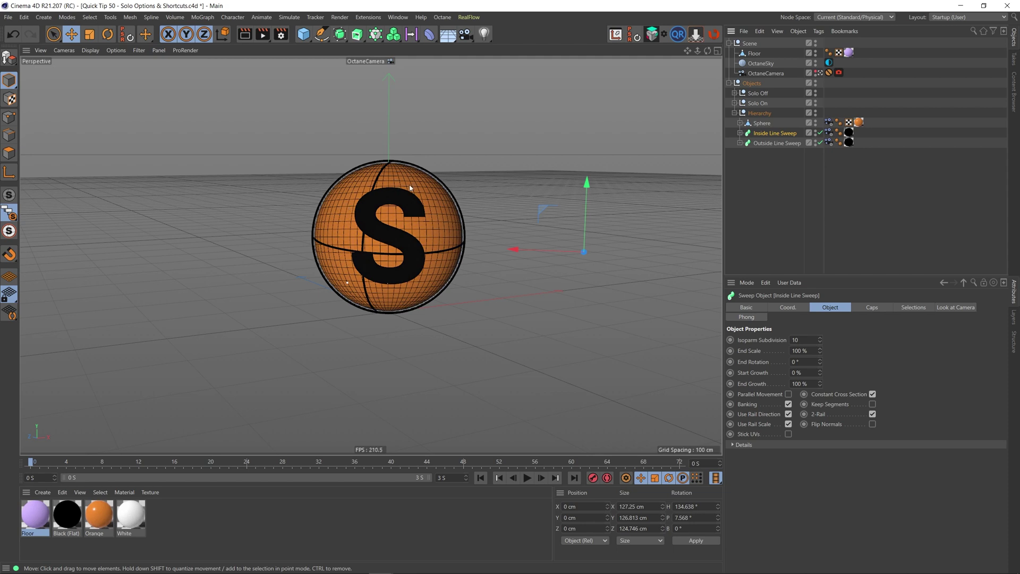
left_click(734, 113)
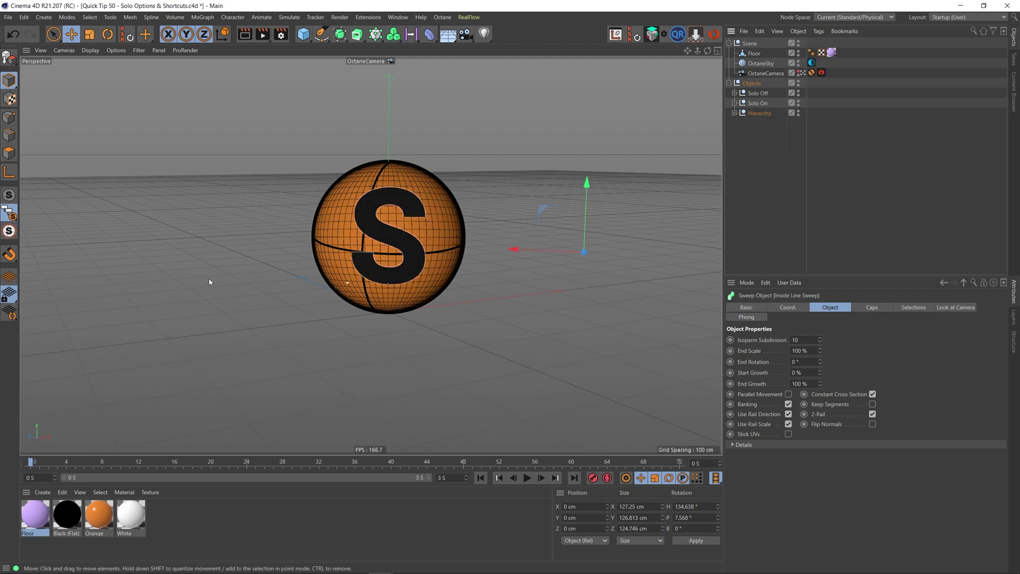
left_click(9, 231)
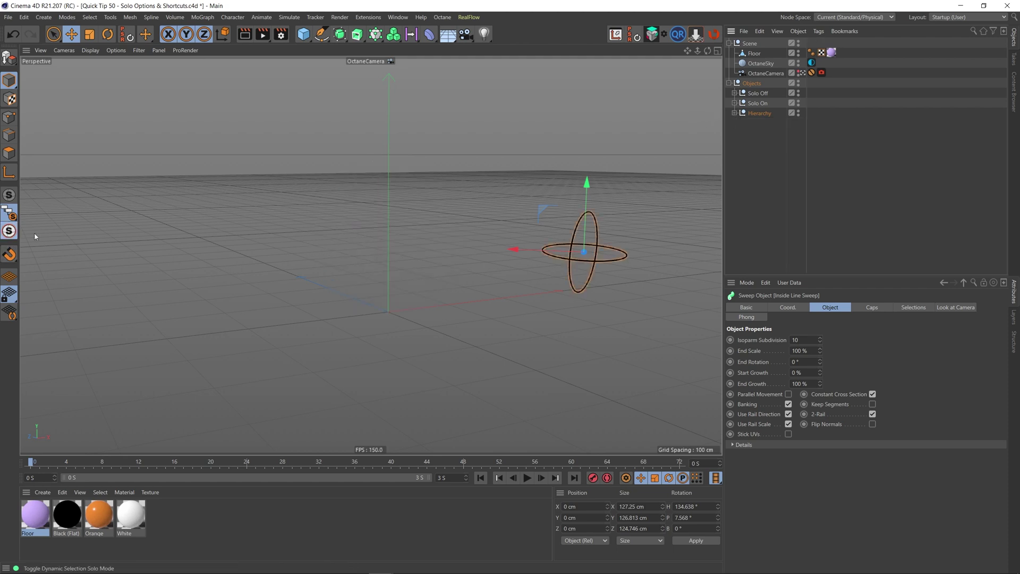
- Solo Hierarchy, Solo On, Solo Off, Solo On and Hierarchy in turn, then deselect to show everything
left_click(758, 114)
left_click(759, 103)
left_click(764, 94)
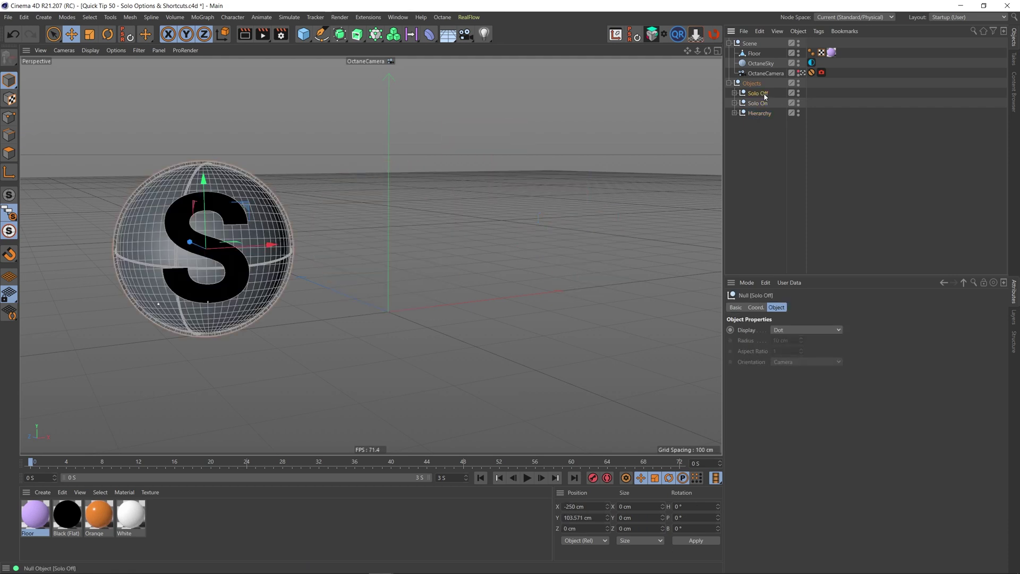
left_click(757, 103)
left_click(760, 113)
left_click(771, 188)
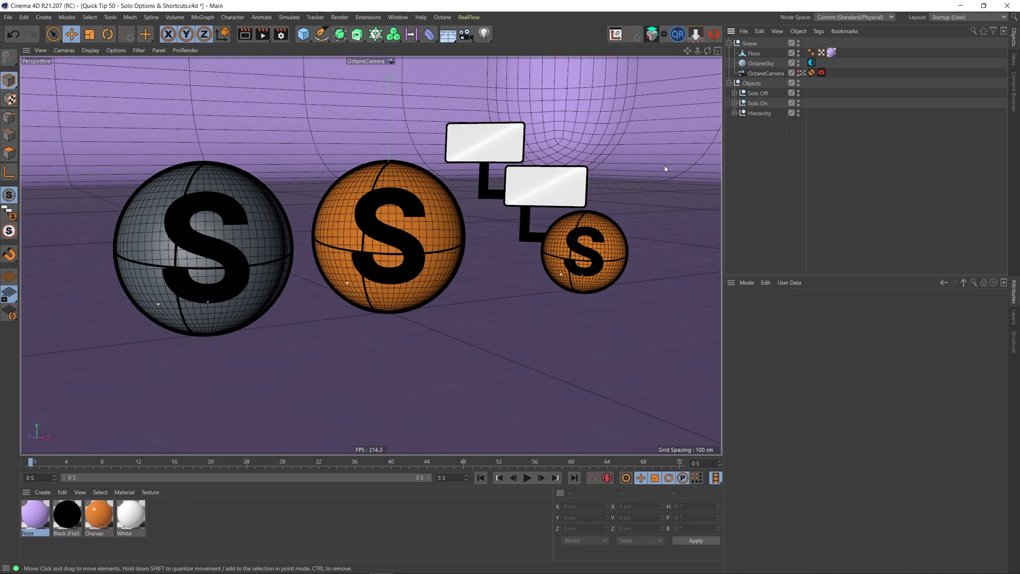
- Isolate the orange Solo On sphere and then the grey sphere with the Alt+S shortcut
left_click(758, 103)
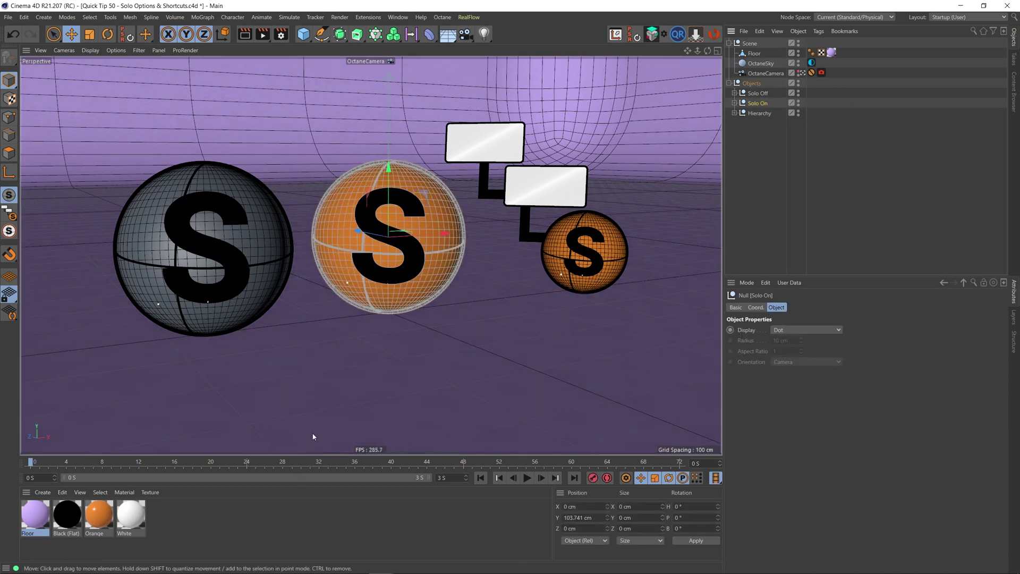
key("alt+s")
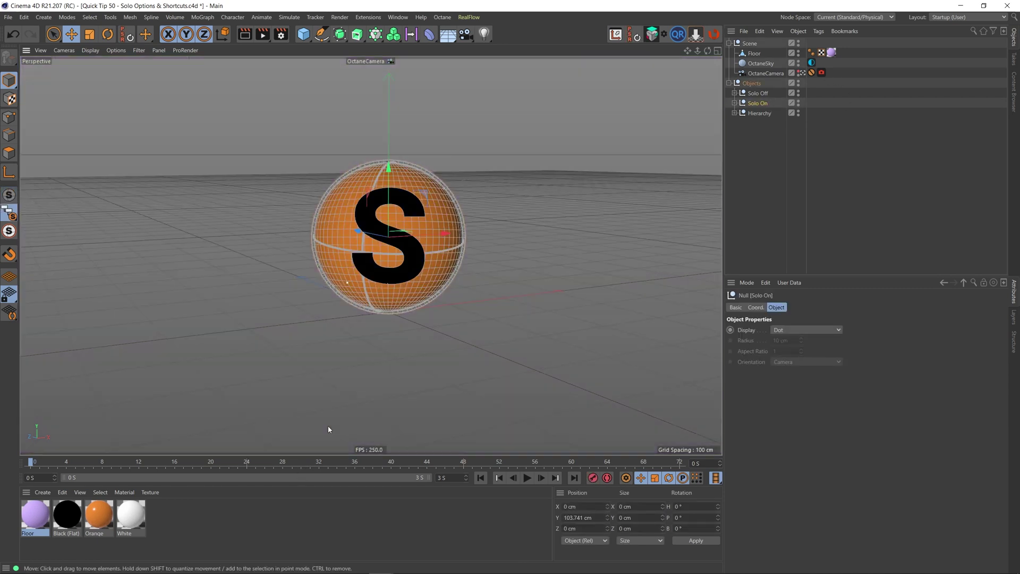
key("alt+s")
key("alt+s")
key("alt+s")
key("alt+s")
key("alt+s")
key("alt+s")
key("alt+s")
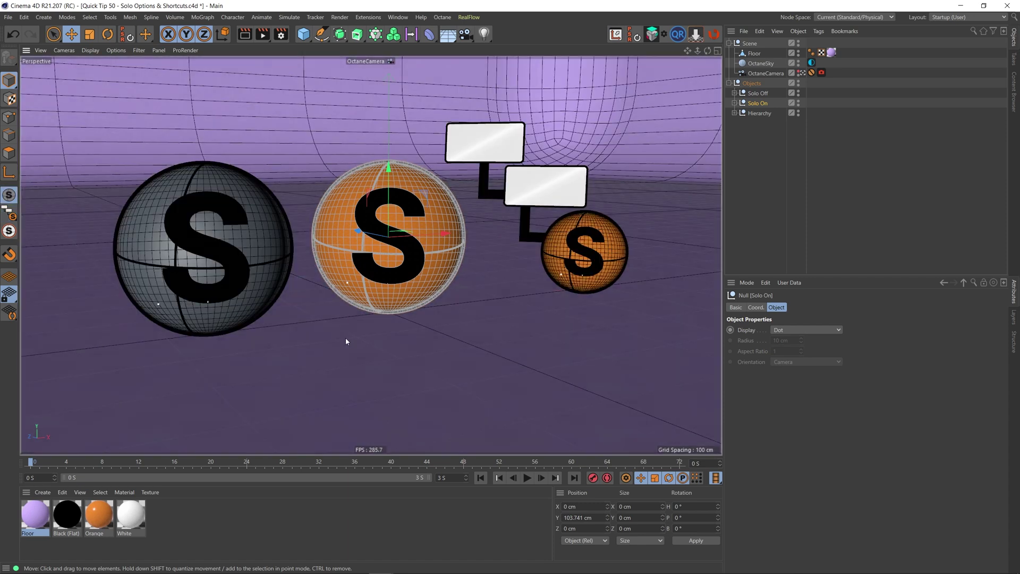
left_click(253, 301)
key("alt+s")
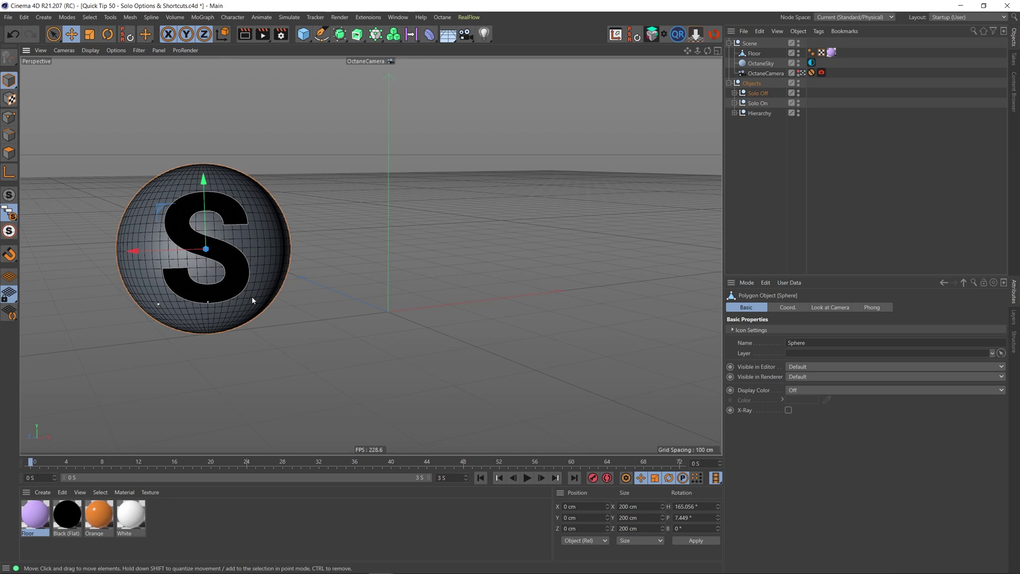
- Isolate the small sphere's S letter, then the middle sphere's S letter, and turn solo off
key("alt+s")
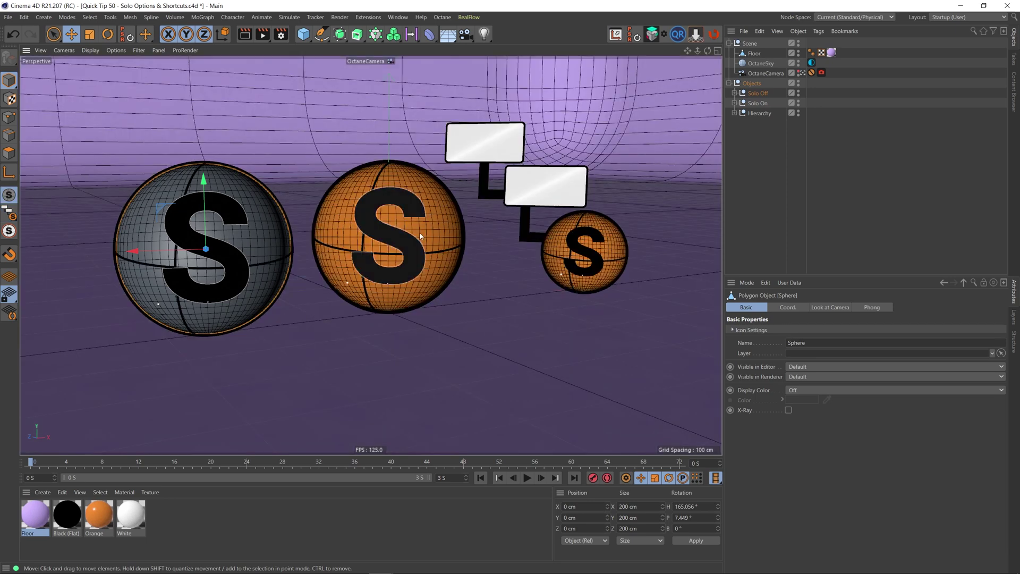
left_click(596, 241)
key("alt+s")
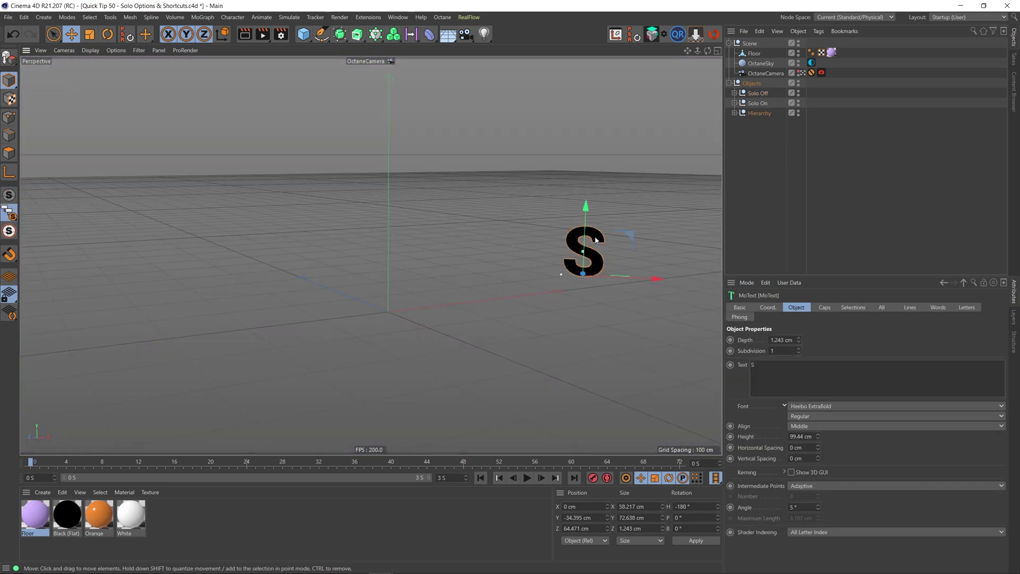
key("alt+s")
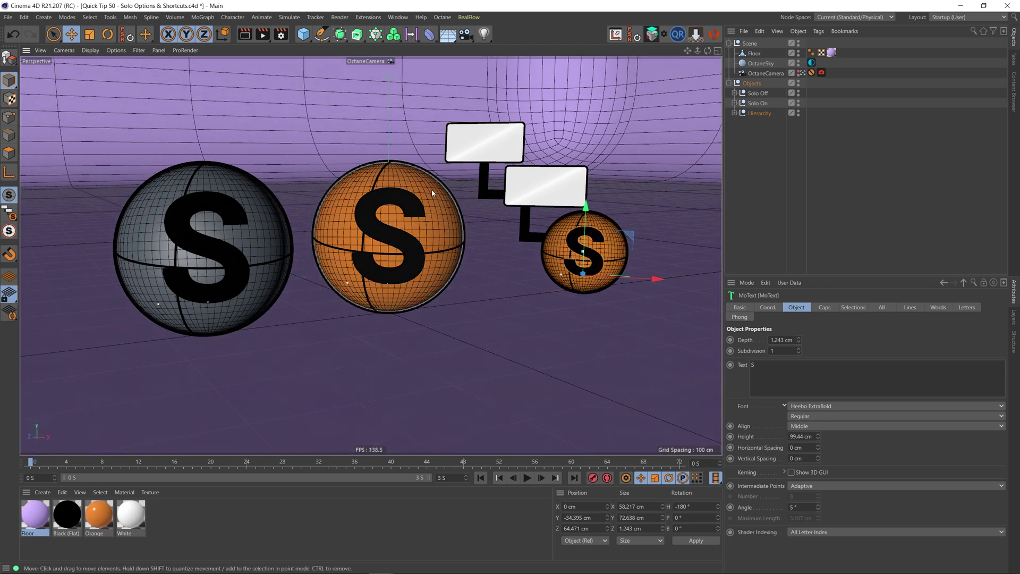
left_click(416, 267)
key("alt+s")
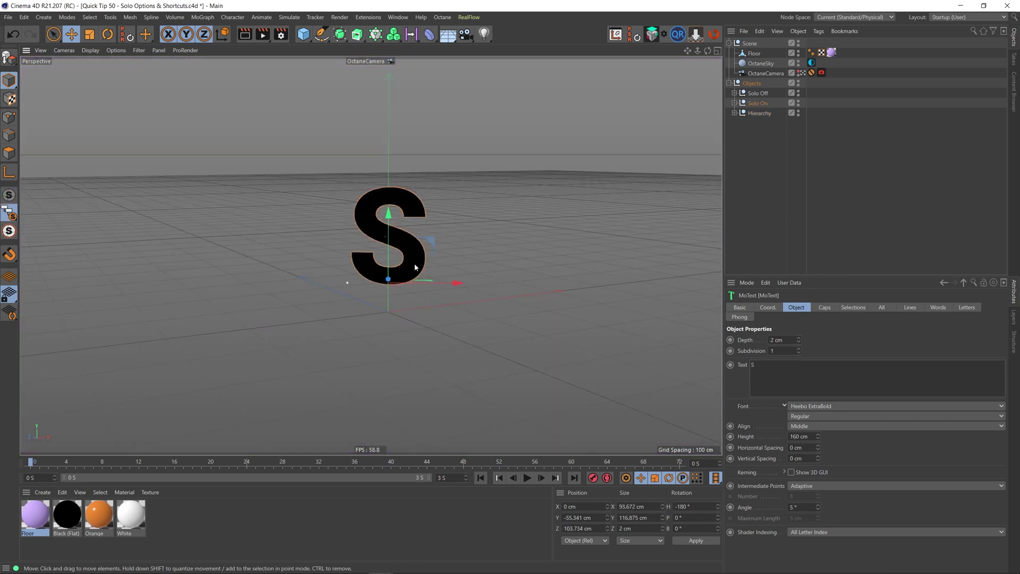
key("alt+s")
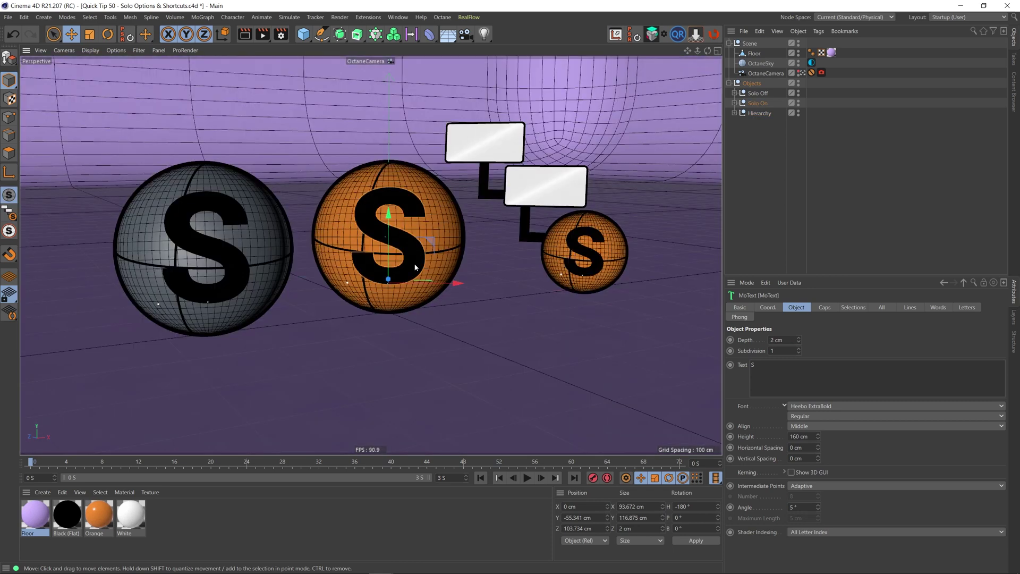
- Open Customize Commands, centre the window, and filter the names by 'solo'
left_click(398, 17)
mouse_move(507, 34)
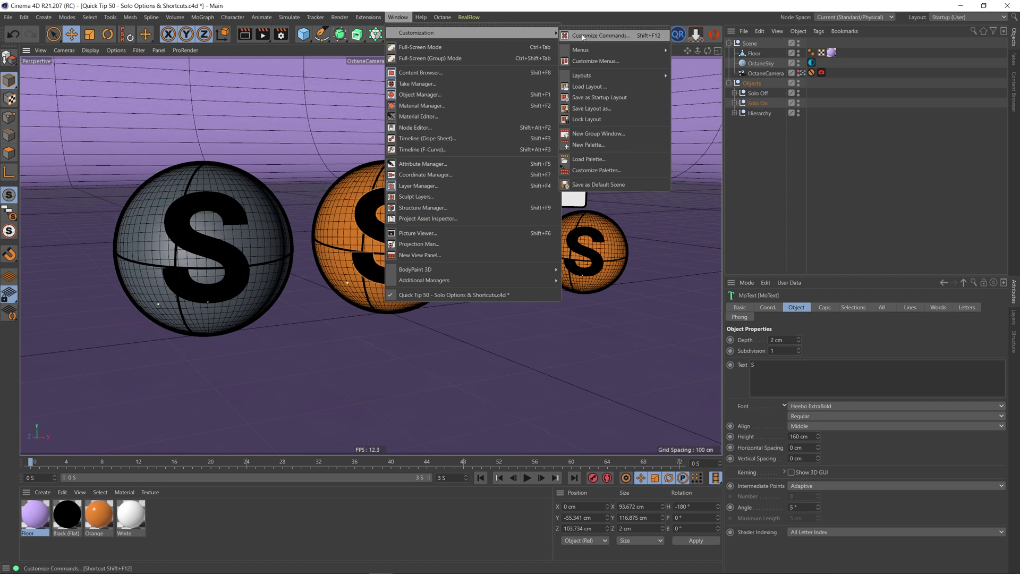
left_click(616, 36)
left_click_drag(675, 24, 256, 123)
left_click(257, 166)
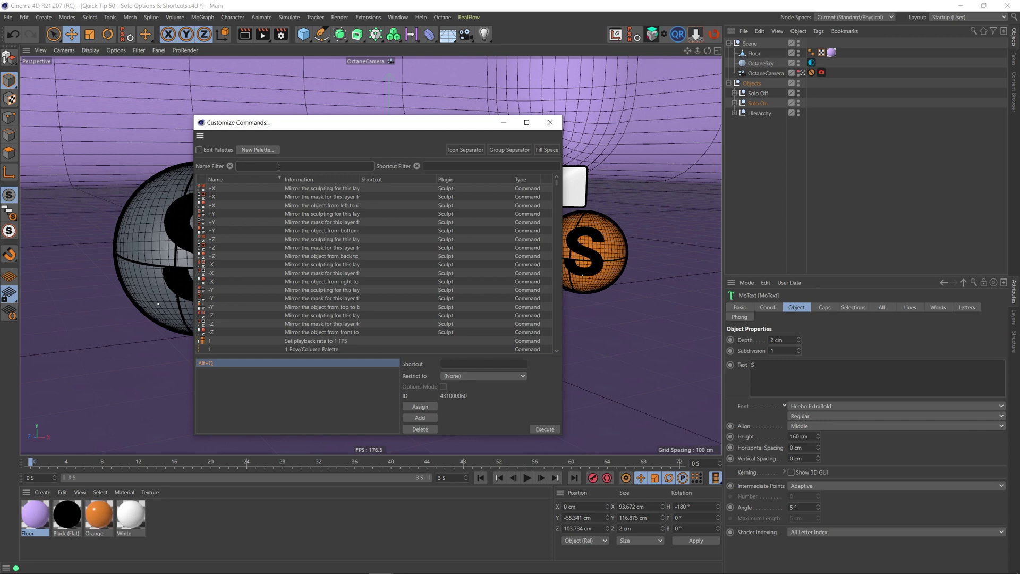
type("solo")
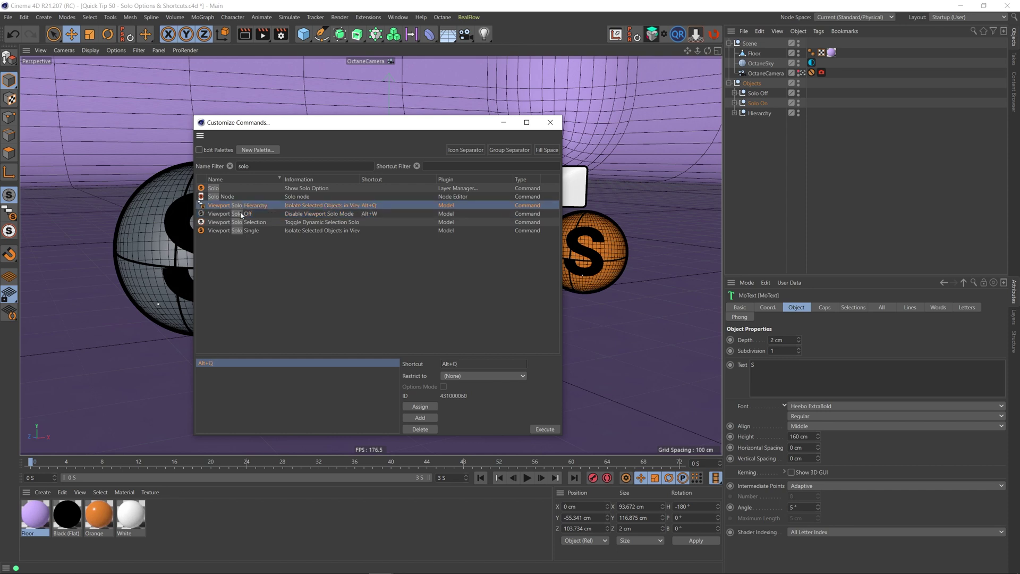
- Inspect the shortcuts of Viewport Solo Off and Viewport Solo Hierarchy
left_click(241, 214)
left_click(241, 206)
left_click(228, 215)
left_click(232, 206)
- Check which commands already use Alt+E via the shortcut filter, then refilter names by 'solo'
left_click(230, 166)
left_click(457, 167)
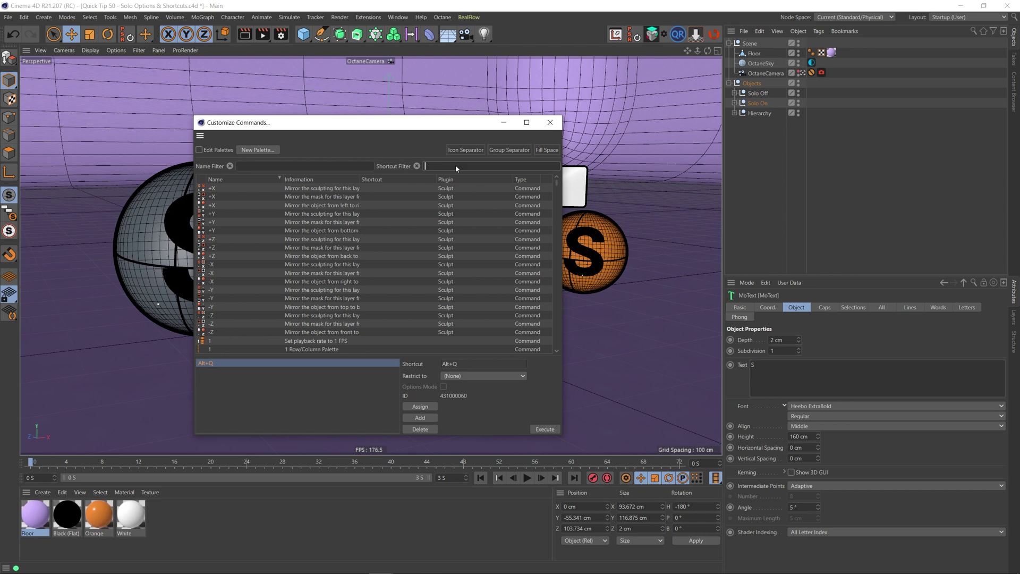
key("alt+e")
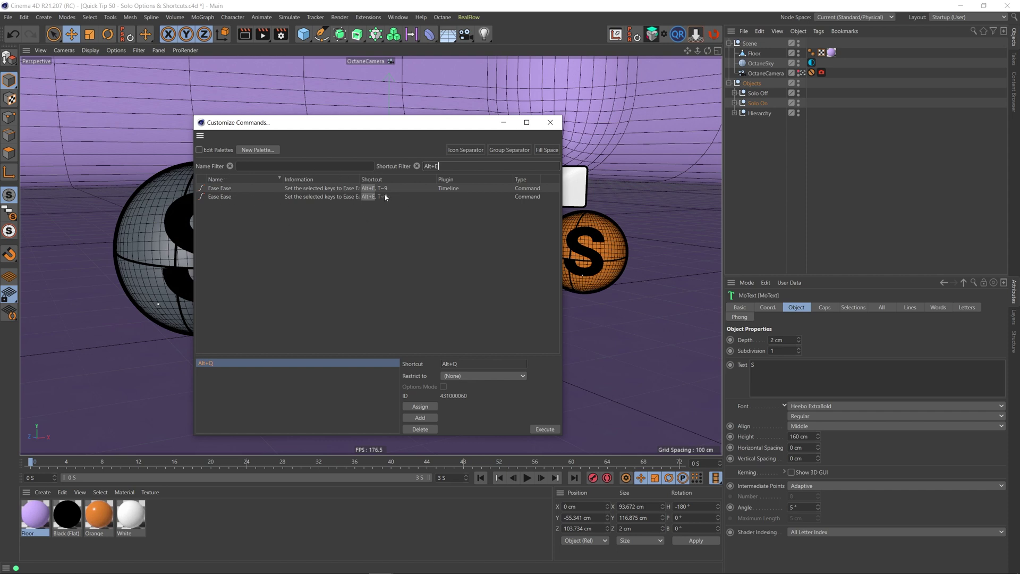
left_click(417, 166)
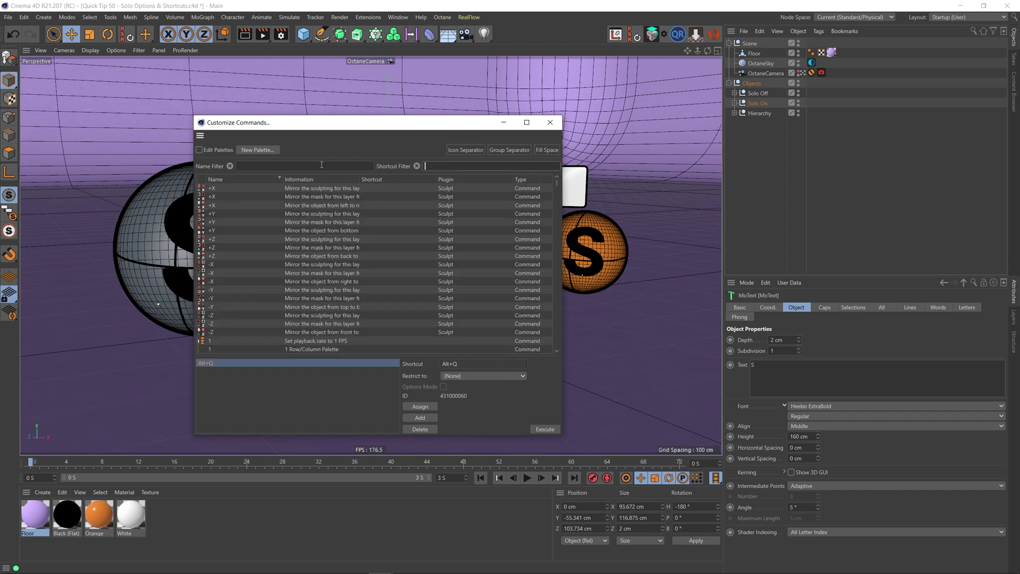
left_click(321, 165)
type("solo")
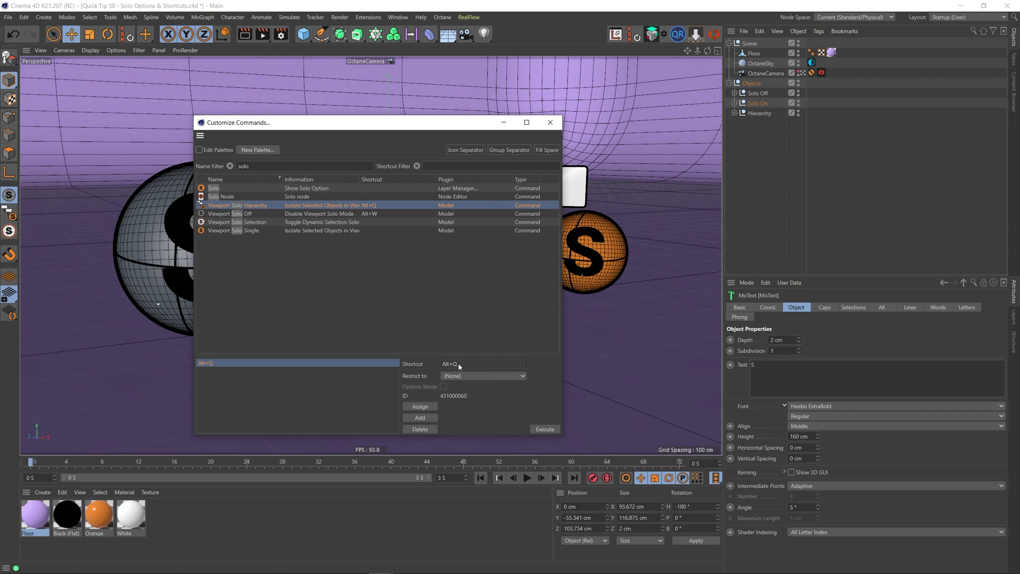
- Assign Alt+Q to Viewport Solo Hierarchy, check Viewport Solo Off's Alt+W, and close the dialog
left_click(419, 407)
left_click(294, 214)
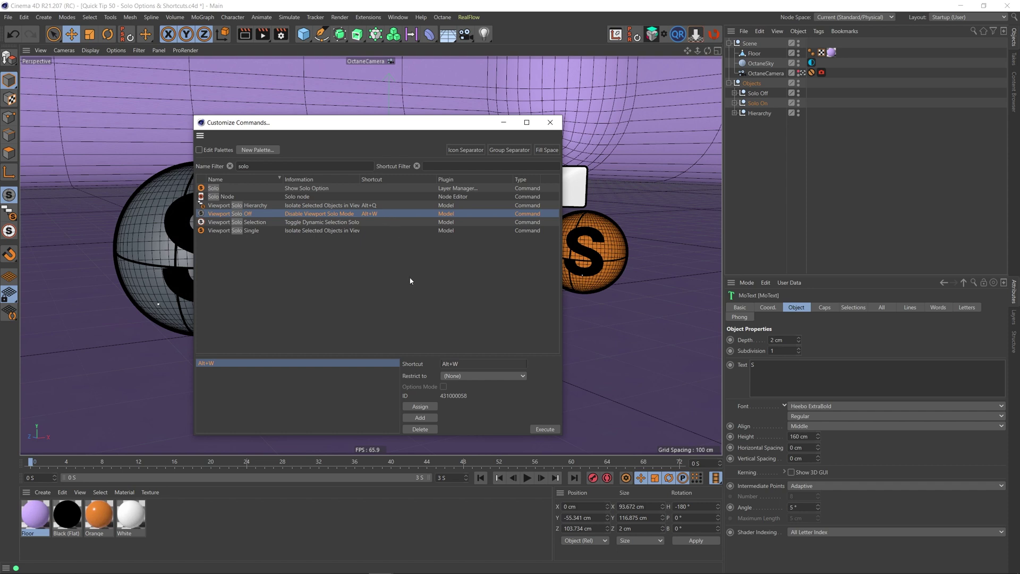
left_click(550, 122)
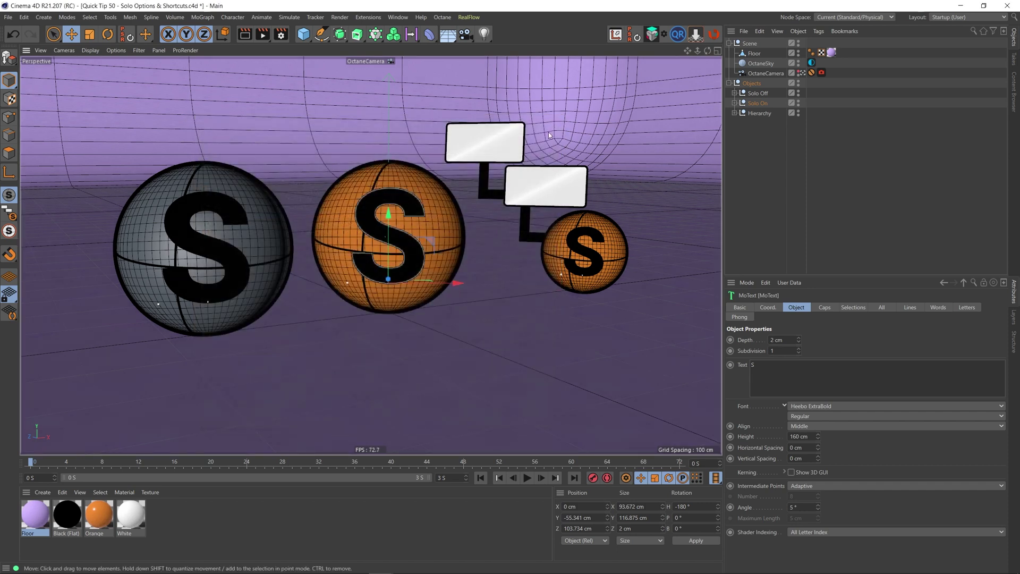
- Solo the left S letter, turn solo off, then select the middle sphere and Bubble 2 and deselect
left_click(216, 250)
key("alt+s")
key("alt+s")
left_click(329, 213)
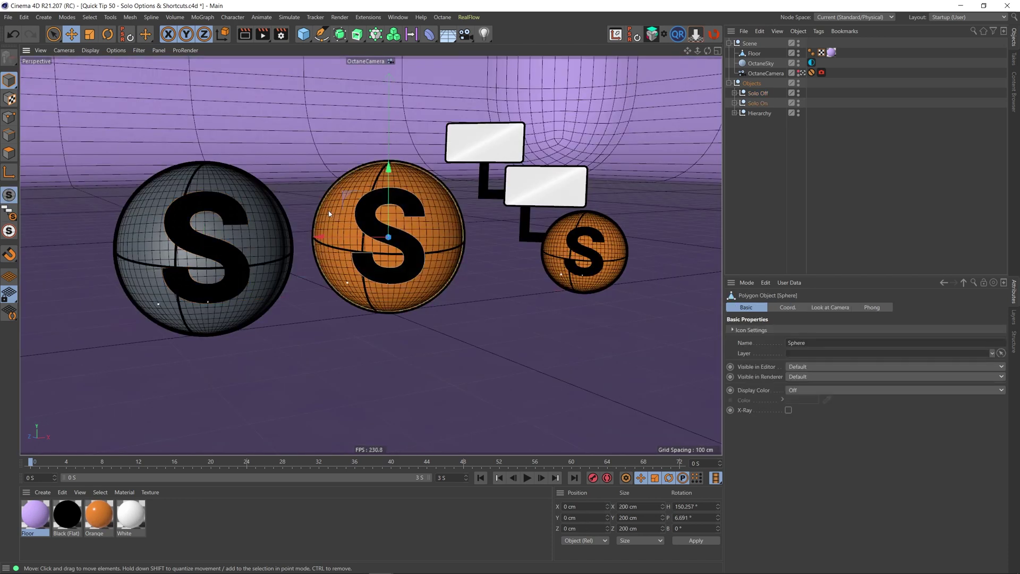
key("alt+s")
key("alt+s")
left_click(542, 195)
left_click(752, 235)
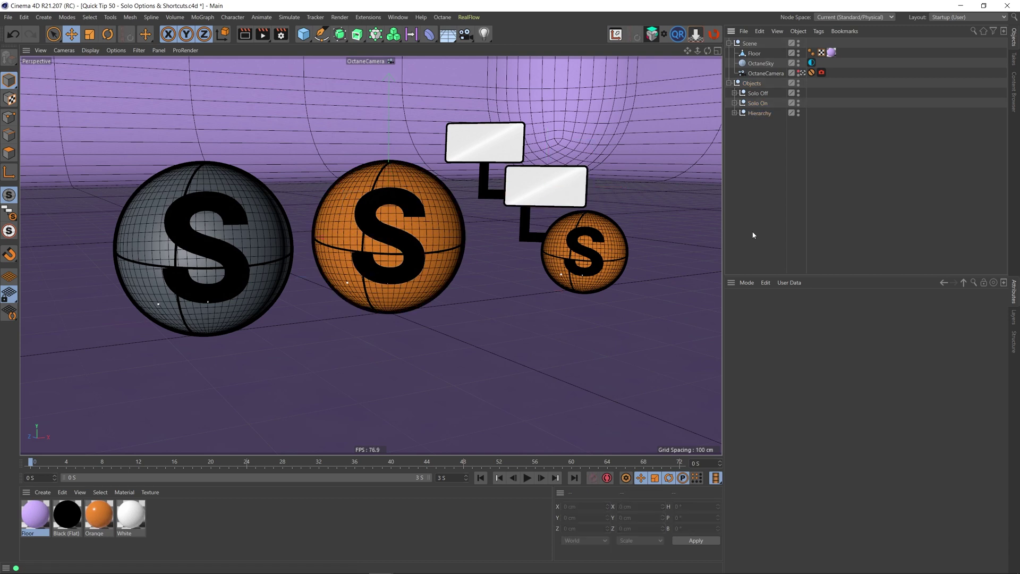